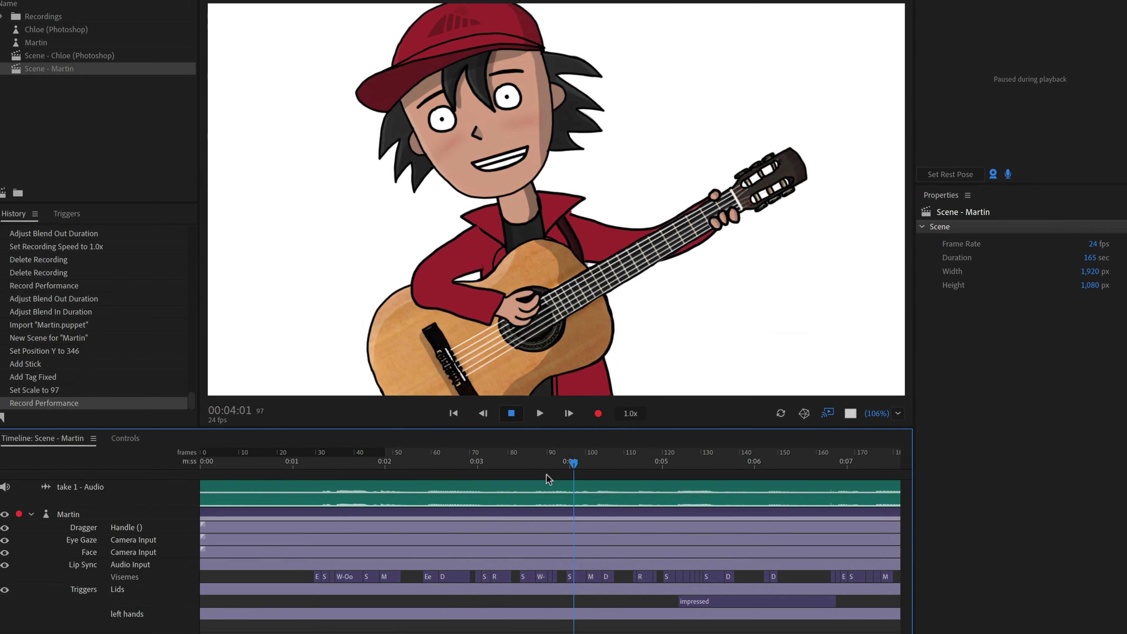
Change Martin's S viseme to F (v) and shorten the Take 2 Camera Input blend-out.
left_click_drag(546, 474, 363, 484)
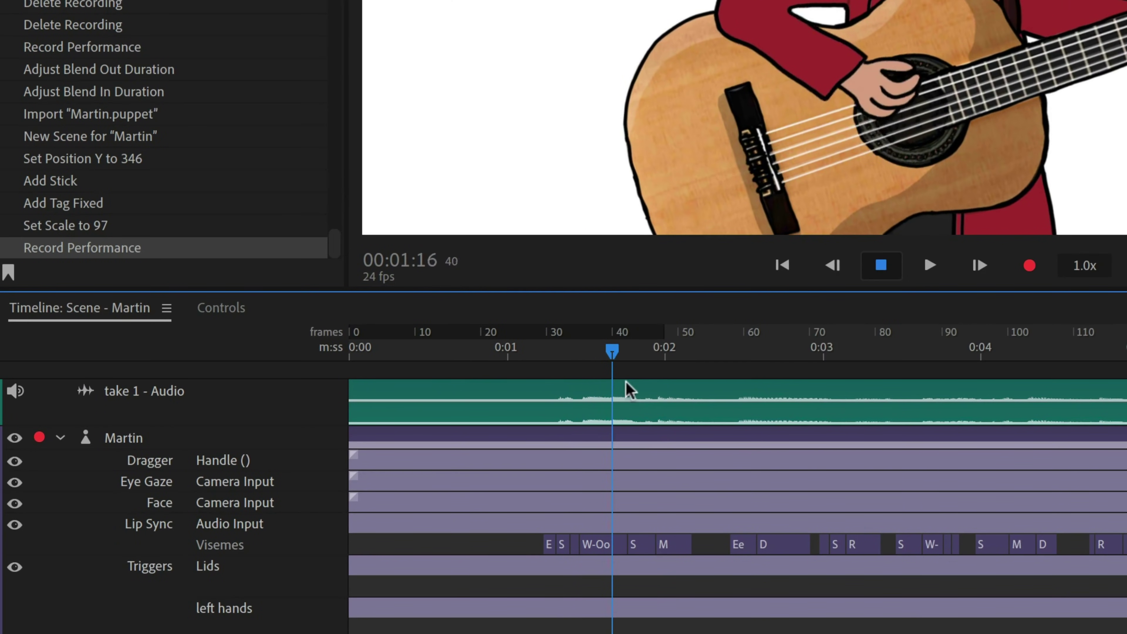
left_click_drag(626, 381, 1126, 558)
right_click(1126, 544)
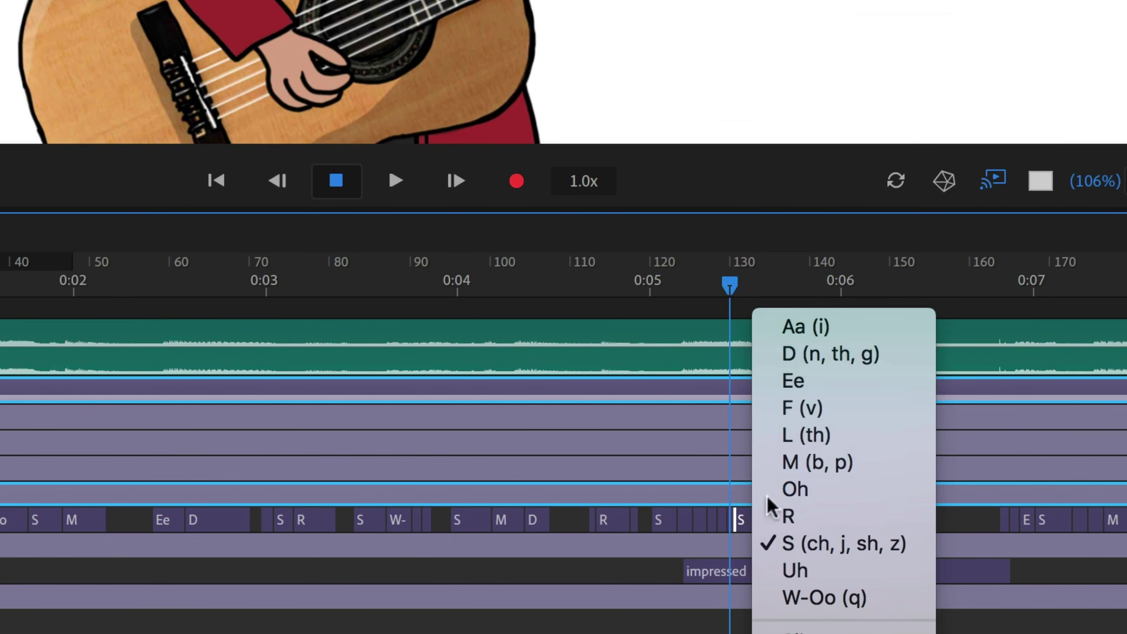
left_click(844, 413)
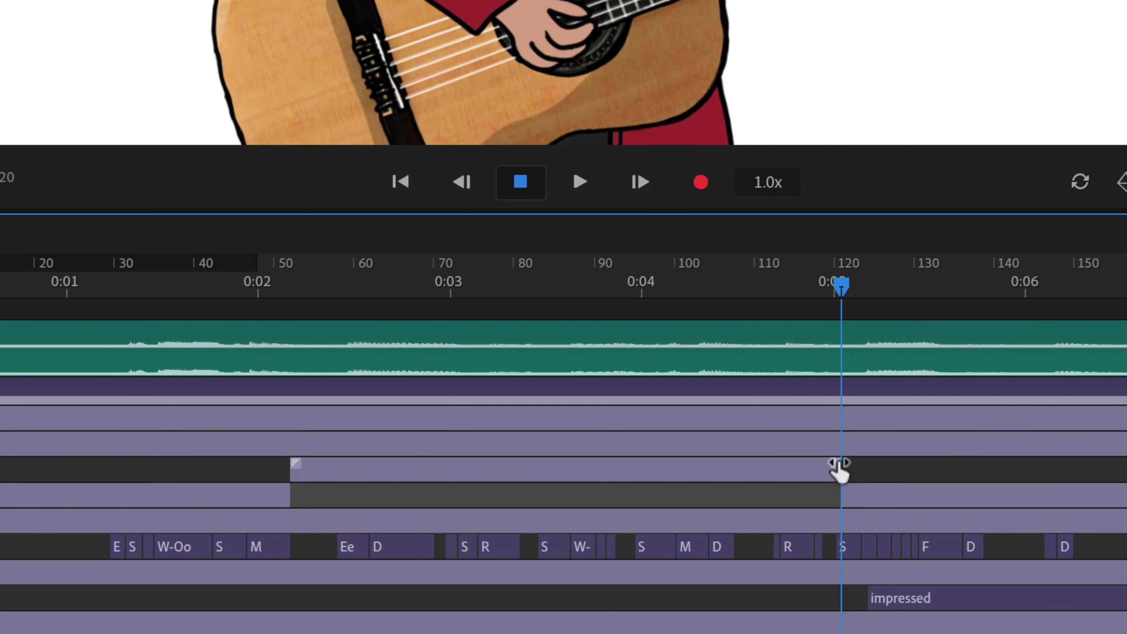
left_click_drag(837, 466, 674, 464)
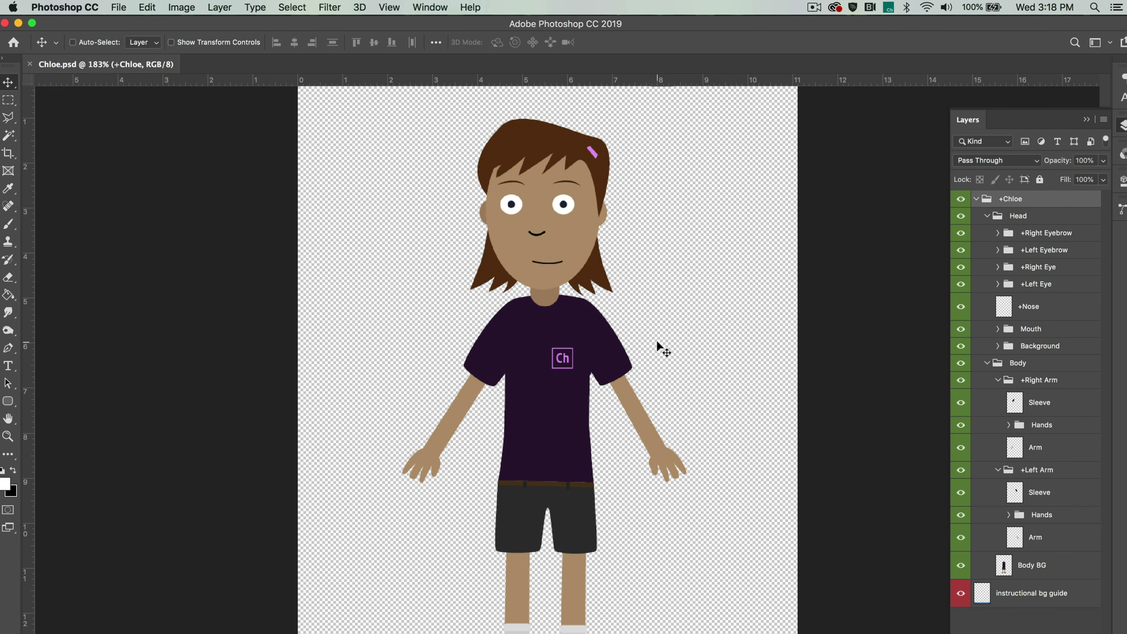
Quit Photoshop CC from the Photoshop CC menu.
left_click(88, 10)
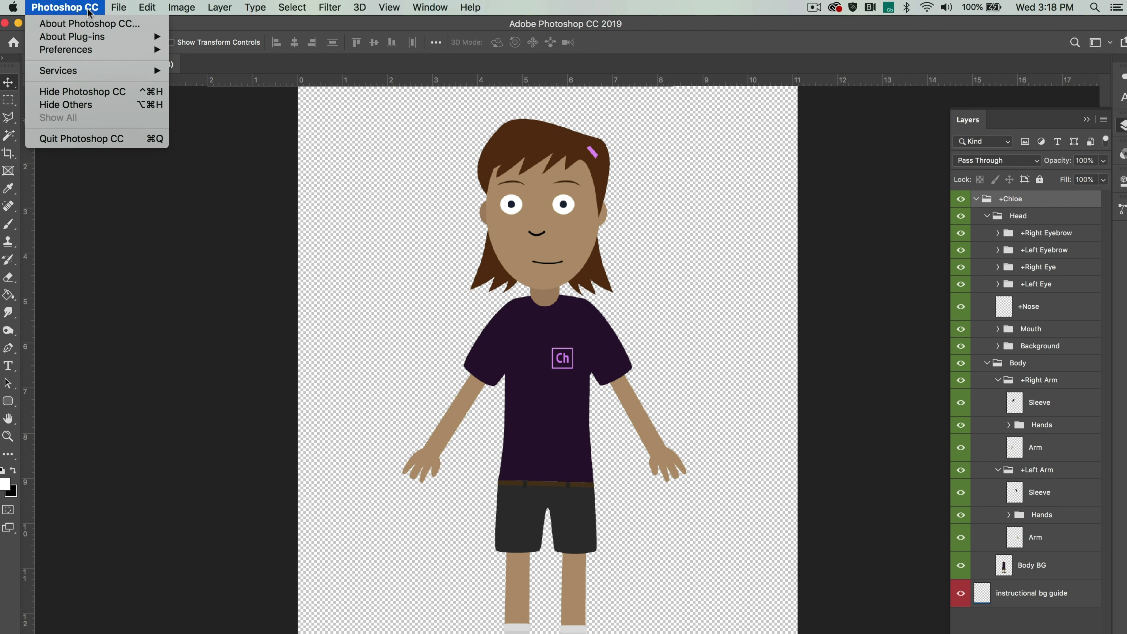
left_click(105, 143)
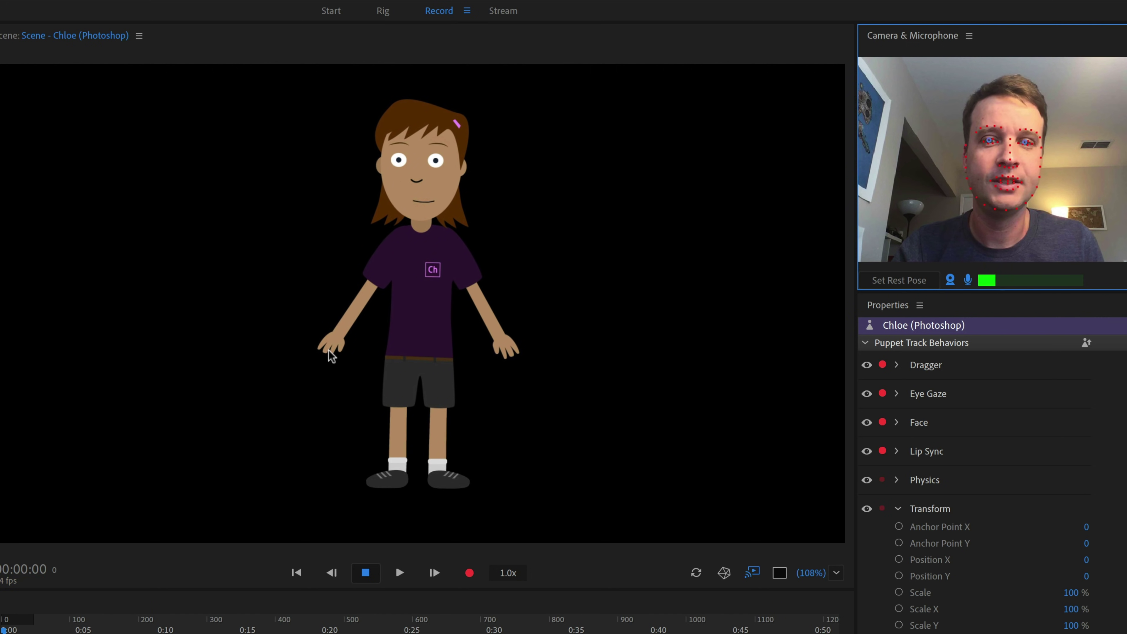
mouse_move(328, 350)
left_mouse_down()
mouse_move(310, 236)
mouse_move(289, 306)
mouse_move(322, 355)
left_mouse_up()
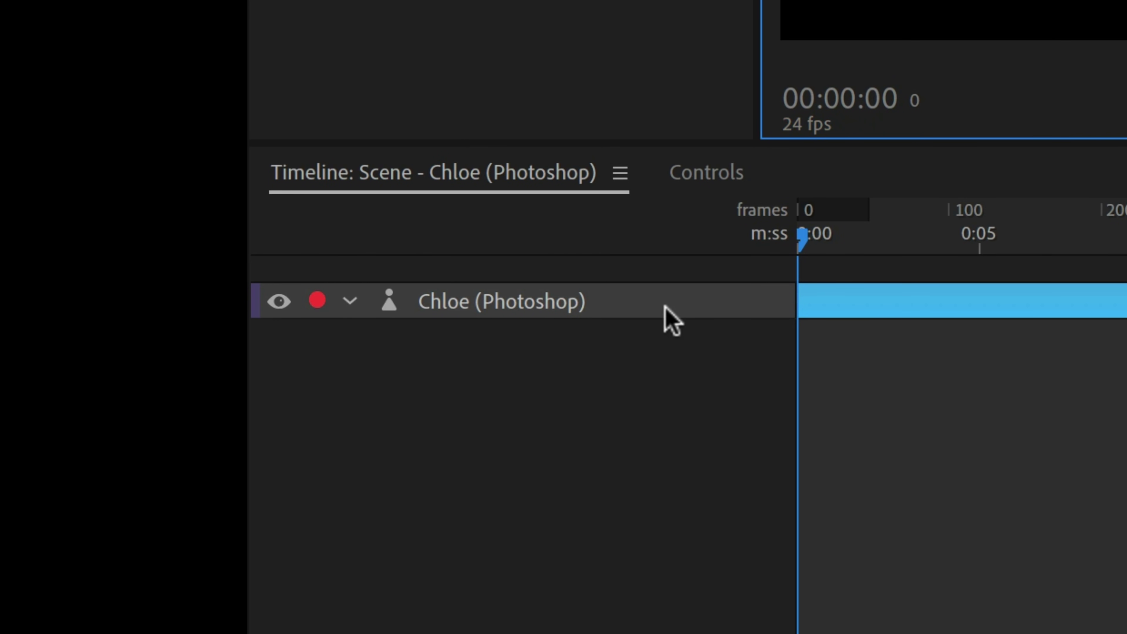
left_click(664, 306)
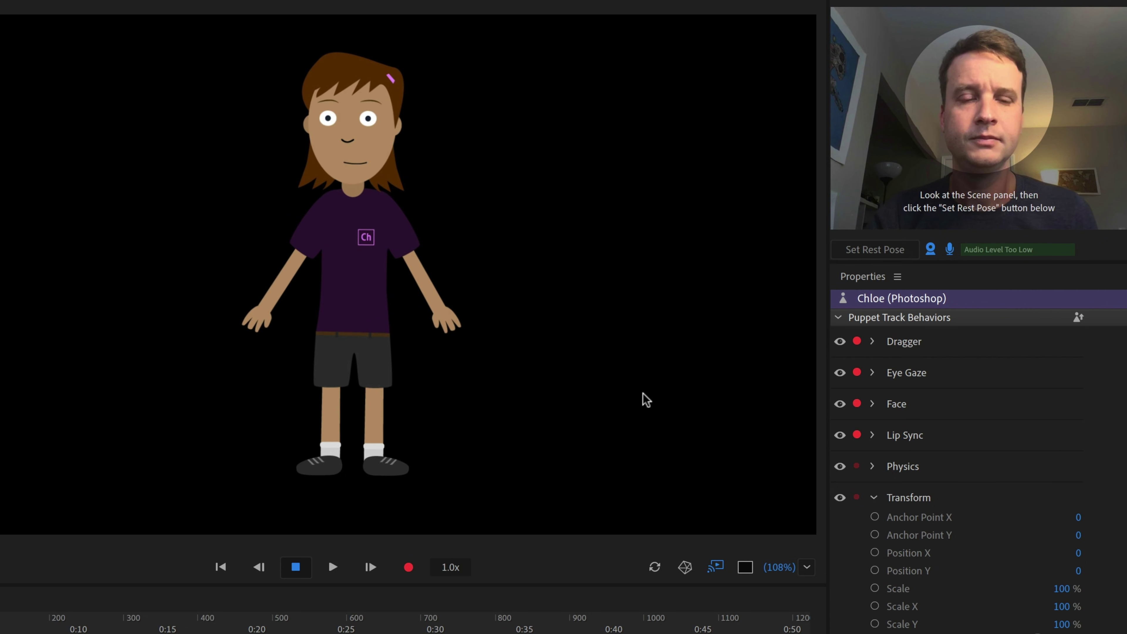
Set Chloe's rest pose and place both her hands on her hips.
left_click(908, 250)
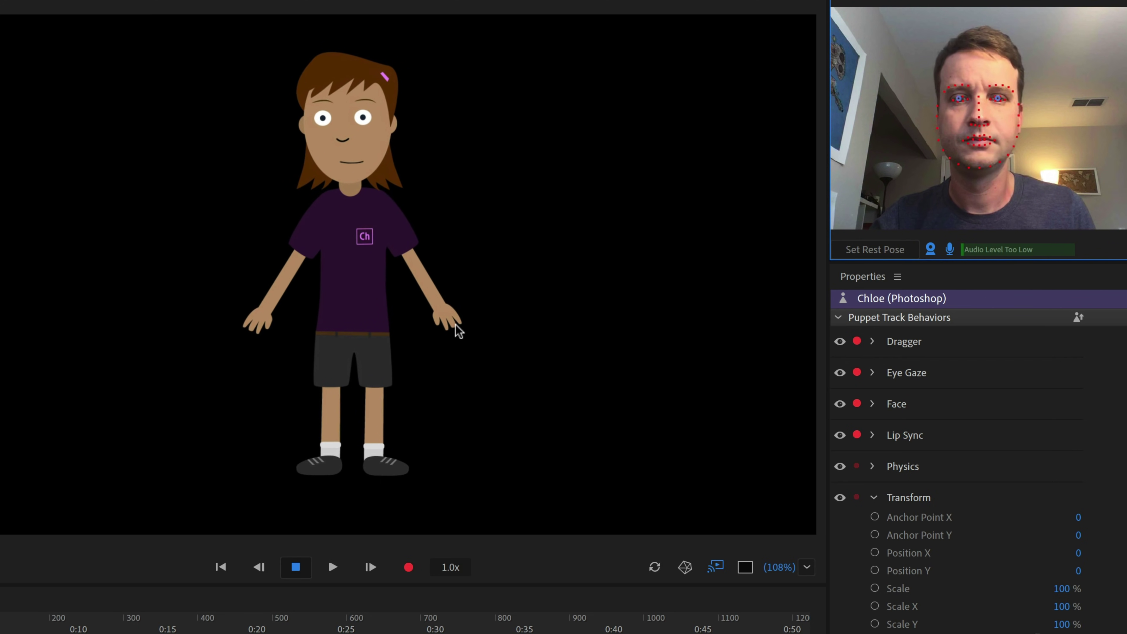
left_click(446, 336)
left_click_drag(446, 336, 395, 327)
left_click_drag(257, 320, 319, 325)
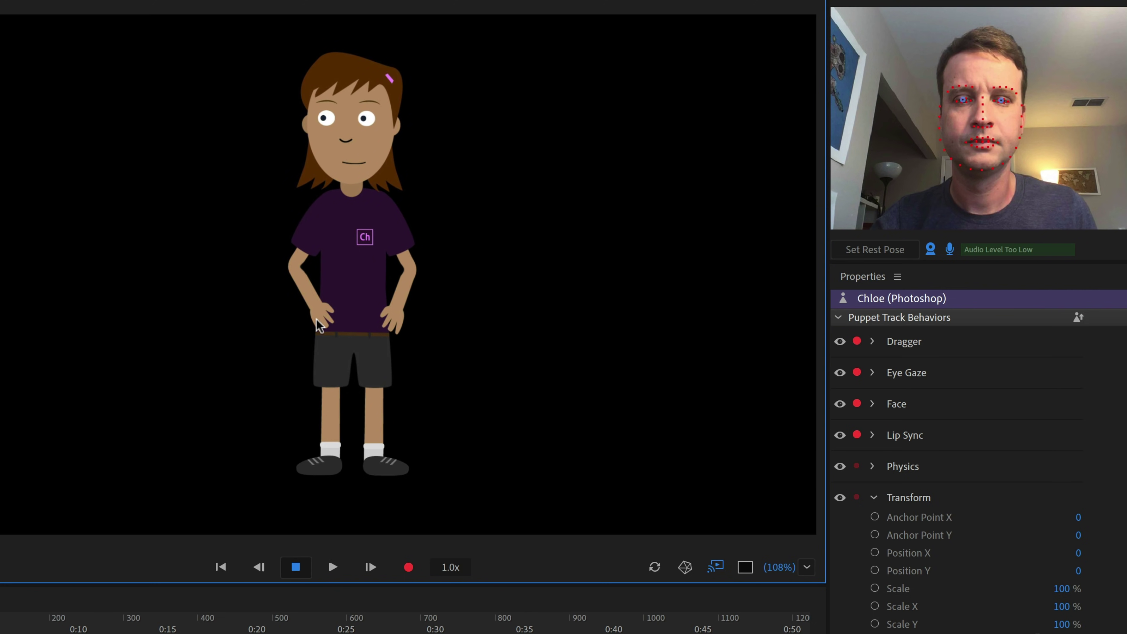
Record take 1 with Chloe waving her left hand, then stop recording.
left_click(414, 568)
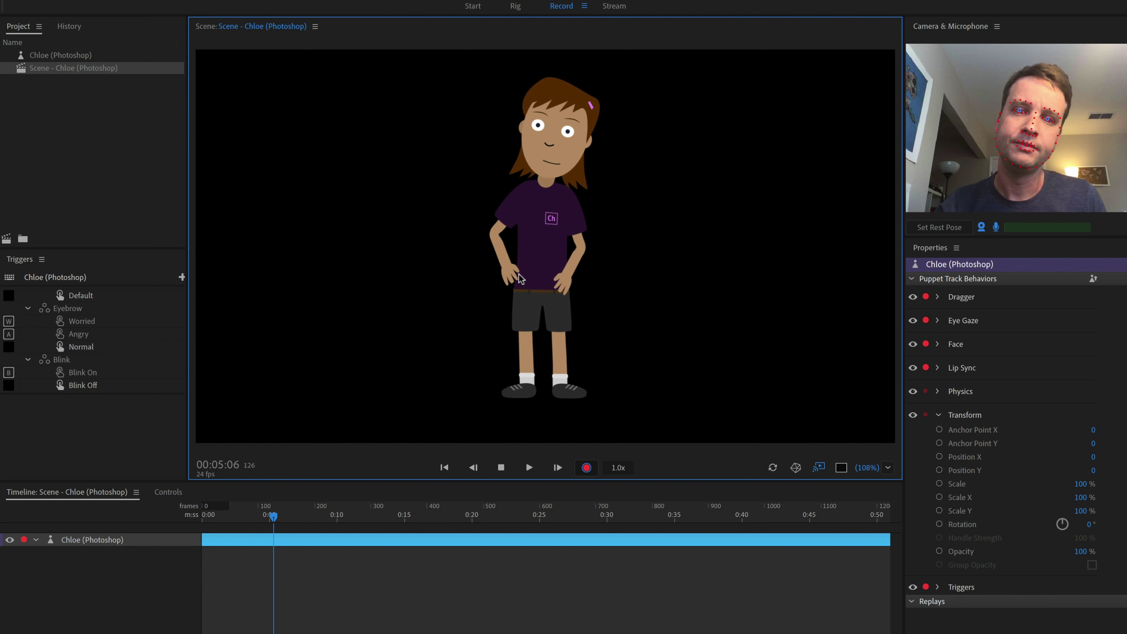
mouse_move(510, 272)
left_mouse_down()
mouse_move(447, 247)
mouse_move(448, 201)
mouse_move(499, 169)
mouse_move(468, 194)
mouse_move(465, 242)
mouse_move(497, 271)
left_mouse_up()
left_click(595, 465)
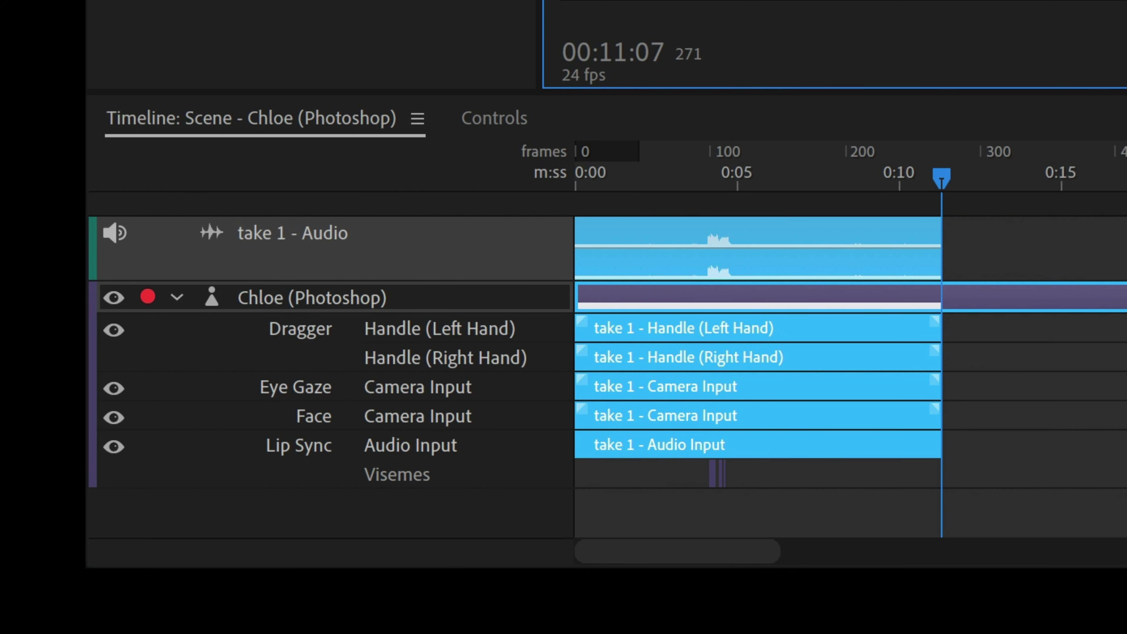
Select take 1's Audio, Handle, Eye Gaze, Face and Lip Sync clips, then deselect them.
left_click(1066, 226)
left_click(876, 257)
left_click(873, 328)
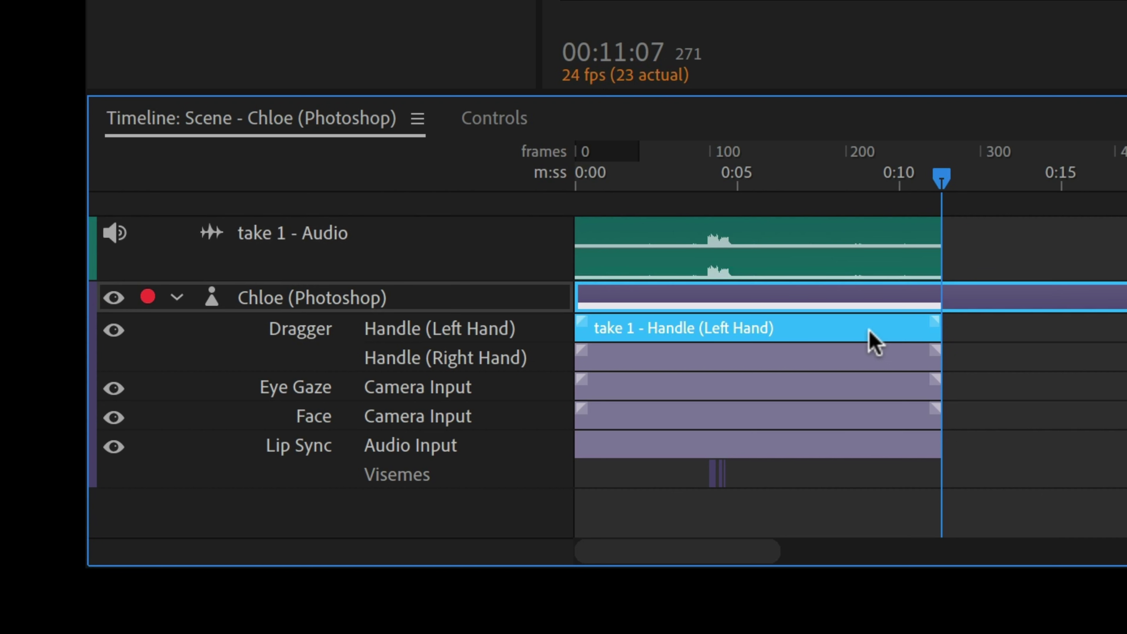
left_click(866, 355)
left_click(866, 385)
left_click(857, 419)
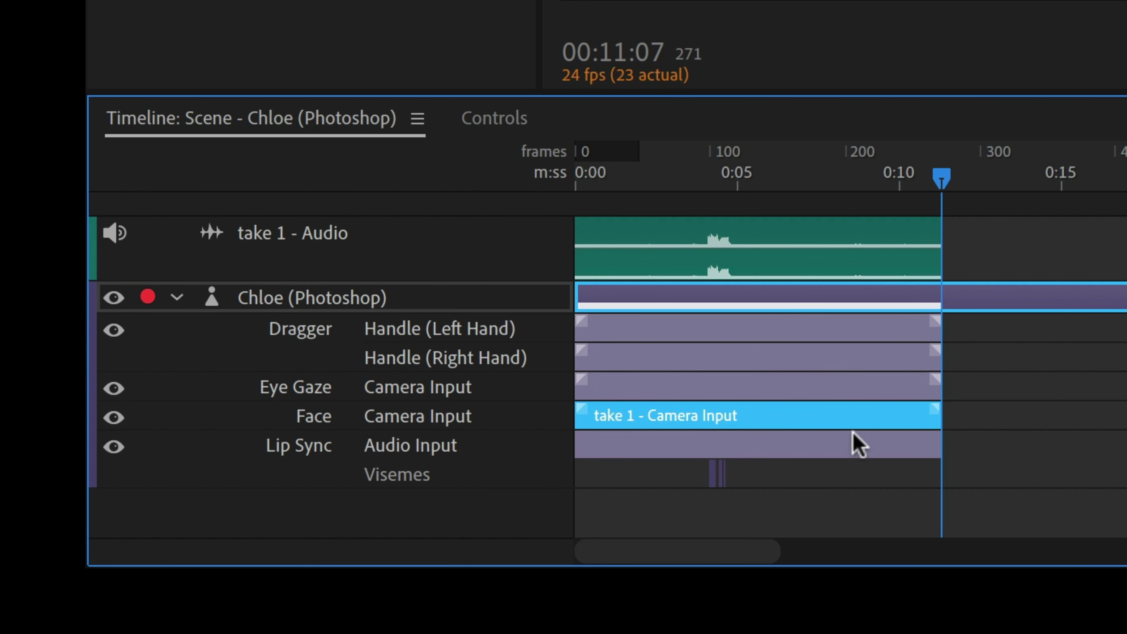
left_click(850, 442)
left_click(878, 487)
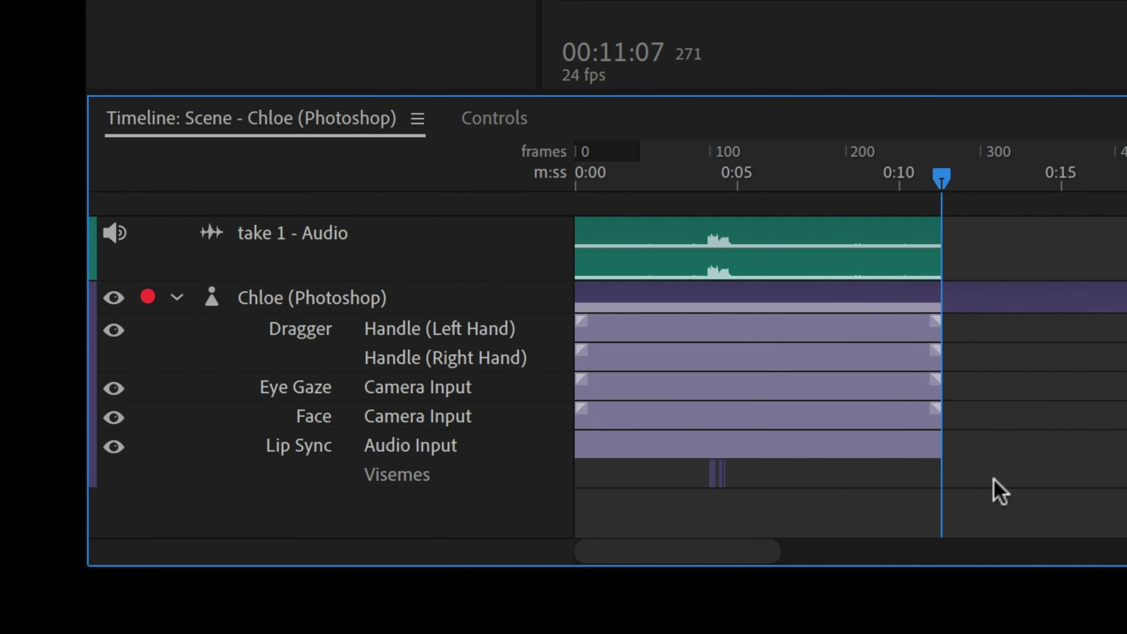
left_click_drag(992, 480, 620, 257)
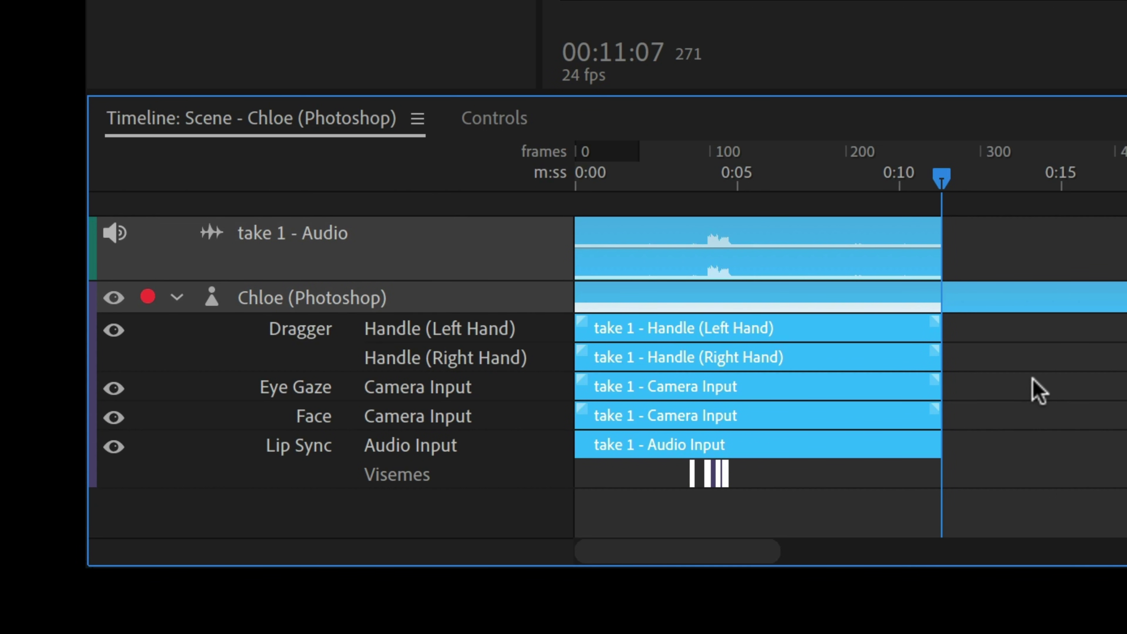
left_click(1038, 390)
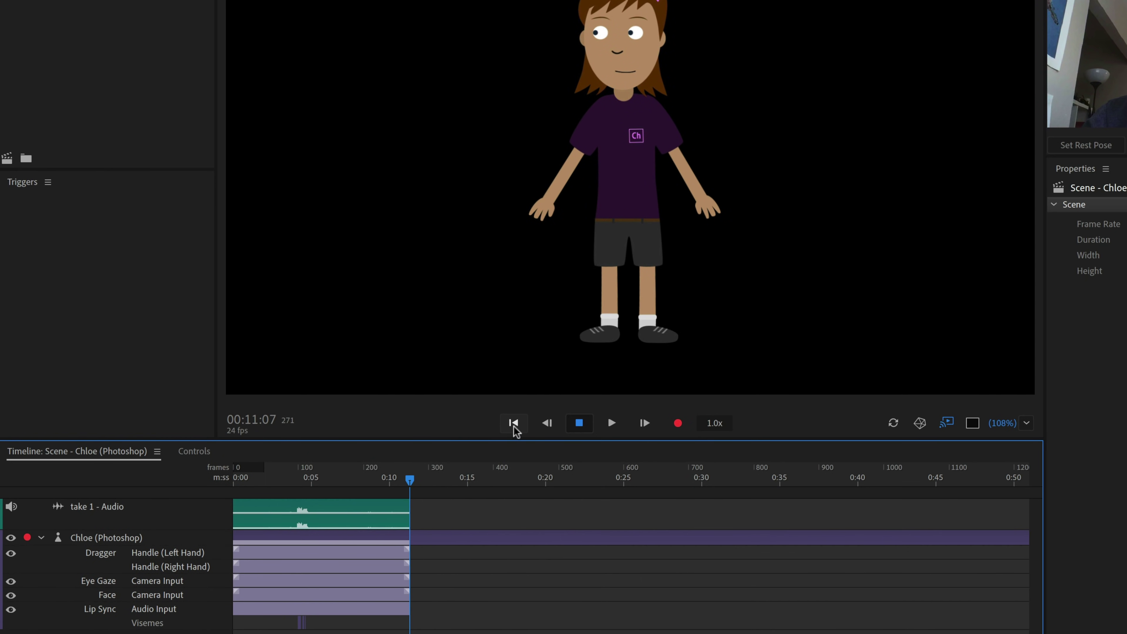
Play take 1 from the start and scrub to Chloe's wave.
left_click(513, 426)
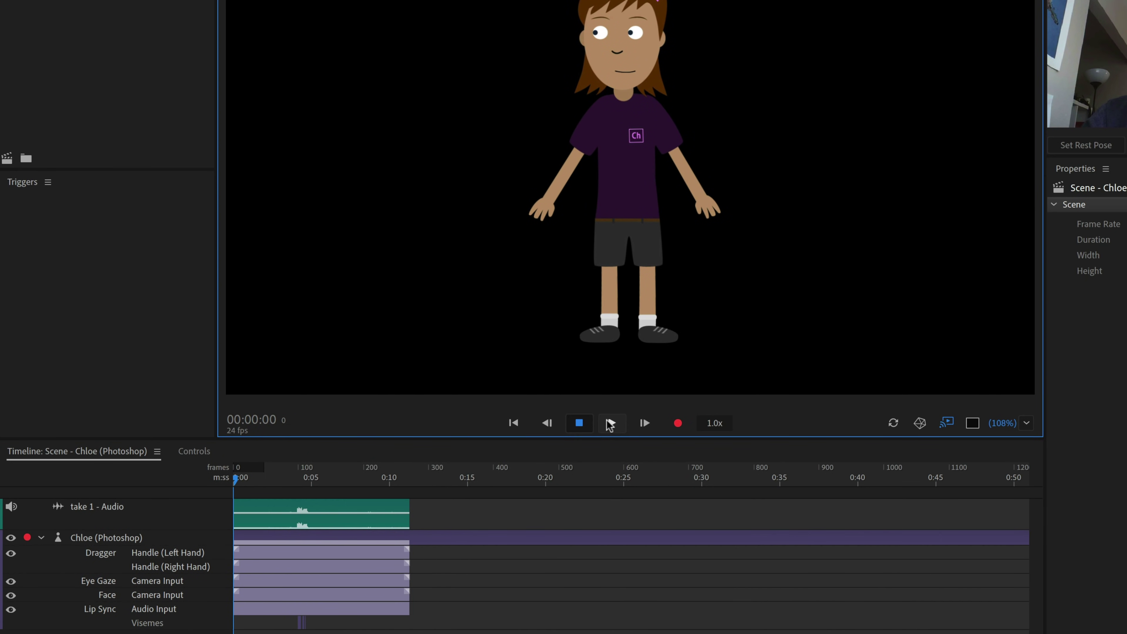
left_click(610, 423)
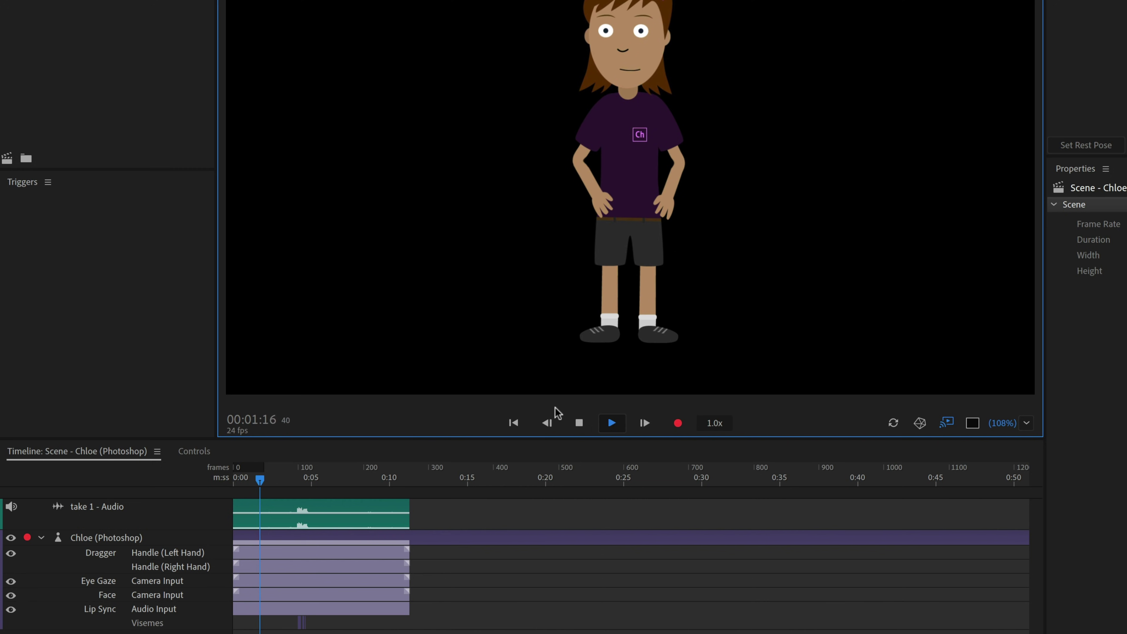
mouse_move(389, 479)
left_mouse_down()
mouse_move(288, 484)
mouse_move(377, 488)
left_mouse_up()
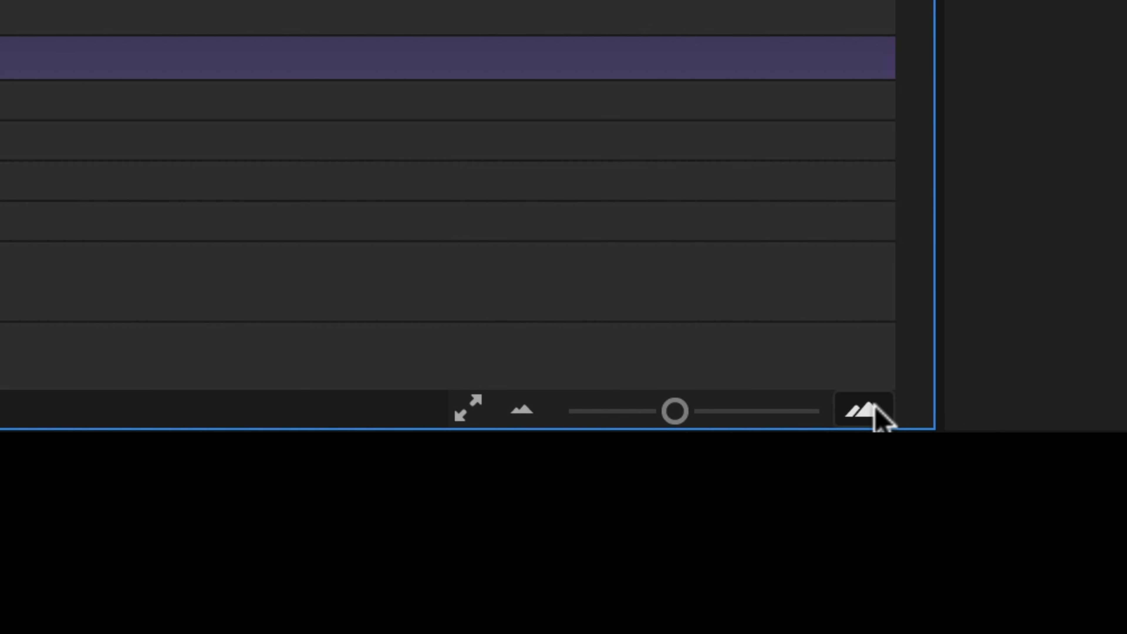
Zoom the timeline in so take 1's clips appear wider.
left_click(874, 406)
left_click(874, 406)
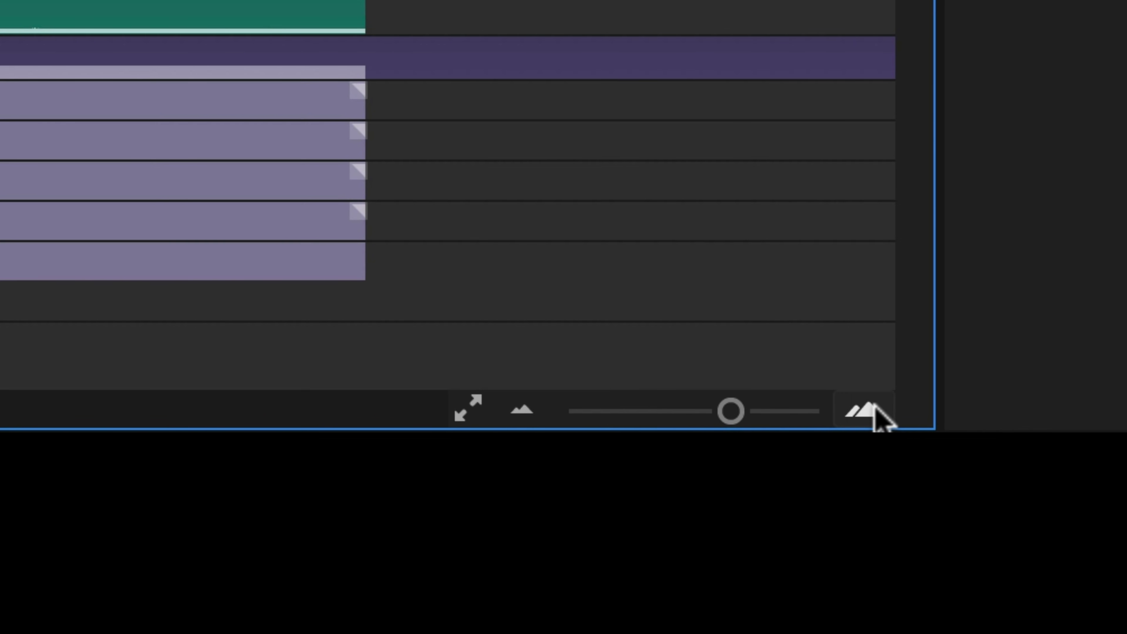
left_click(514, 410)
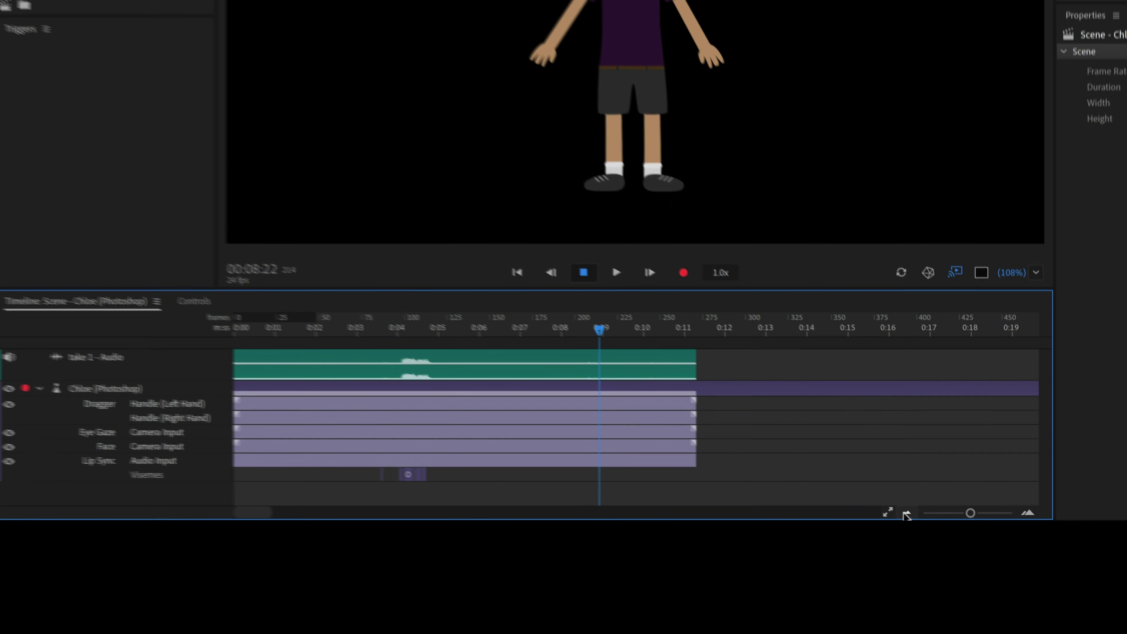
left_click(515, 410)
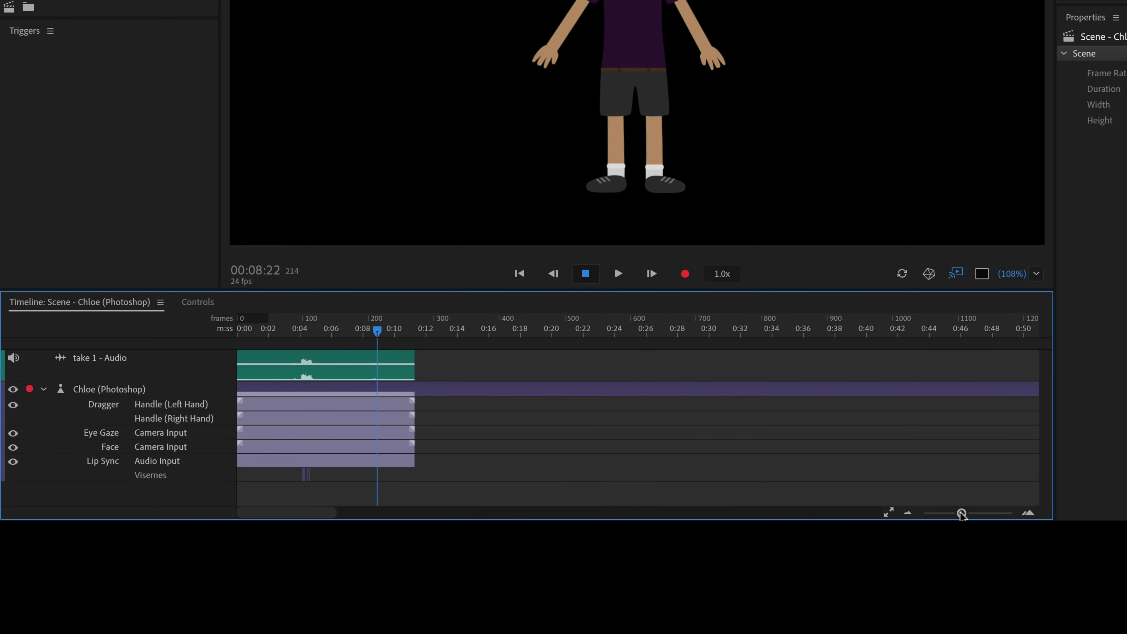
left_click_drag(962, 514, 976, 513)
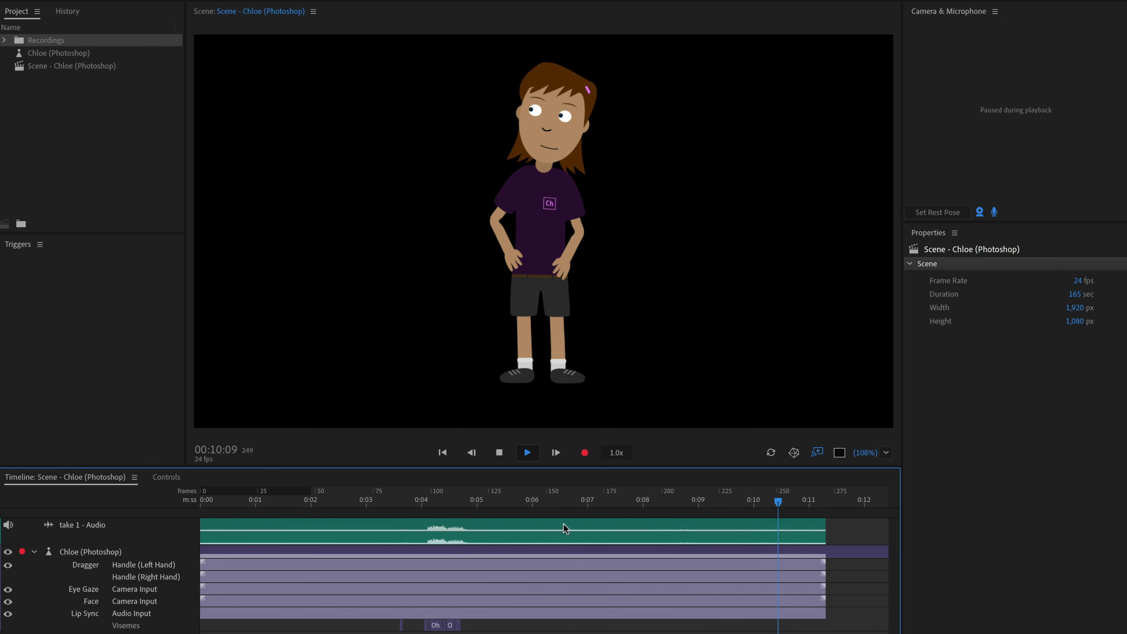
mouse_move(724, 507)
left_mouse_down()
mouse_move(661, 509)
mouse_move(713, 508)
left_mouse_up()
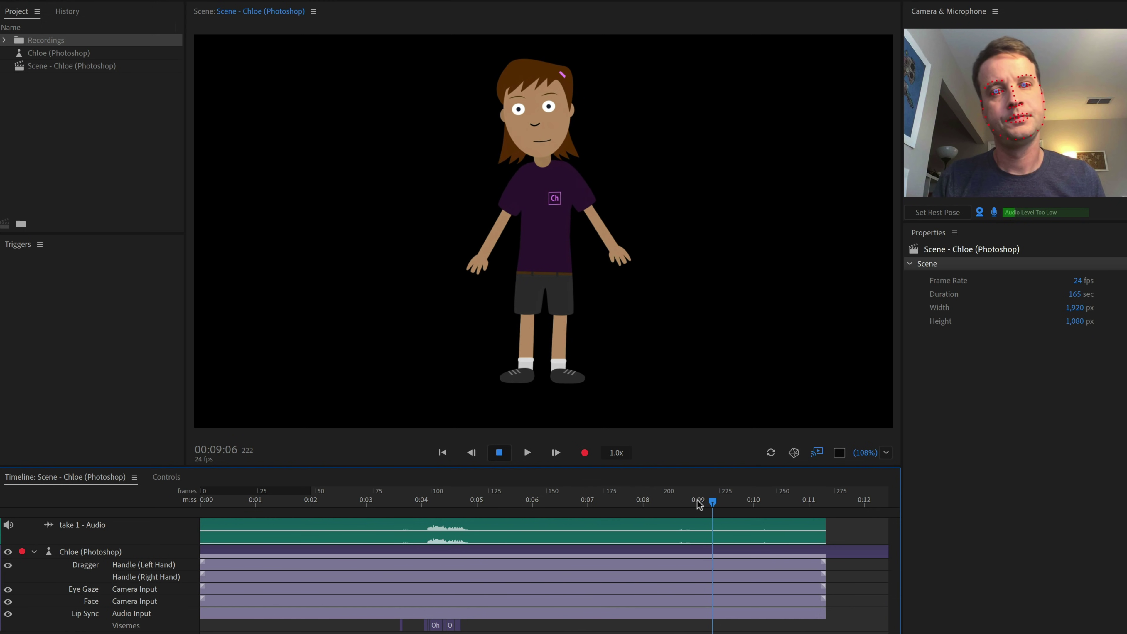
mouse_move(712, 506)
left_mouse_down()
mouse_move(663, 508)
mouse_move(707, 509)
left_mouse_up()
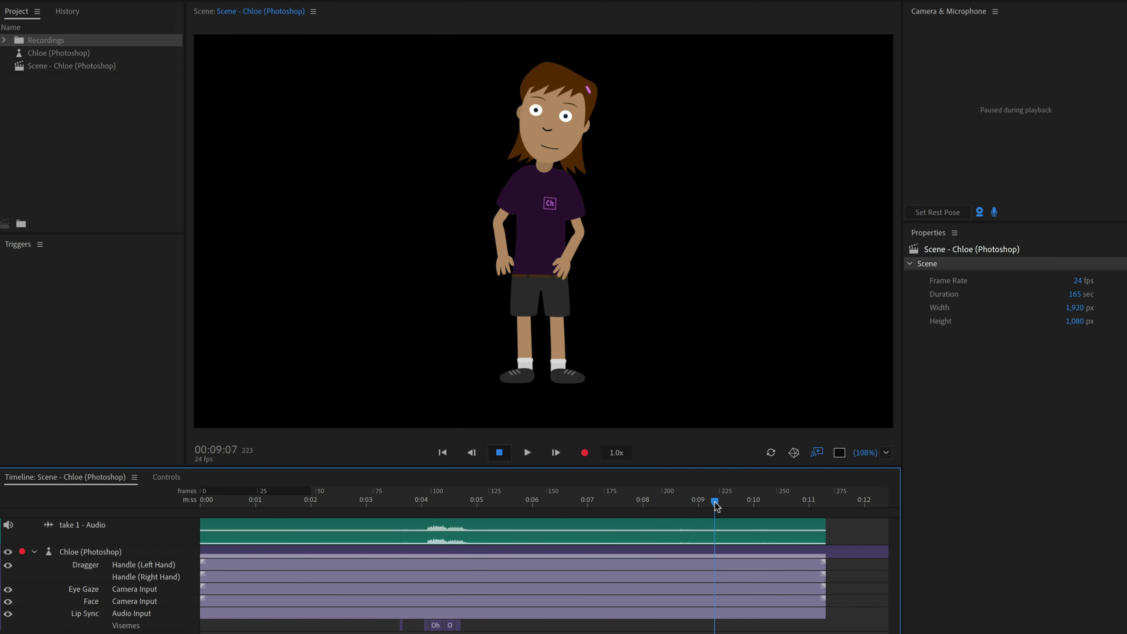
left_click(470, 550)
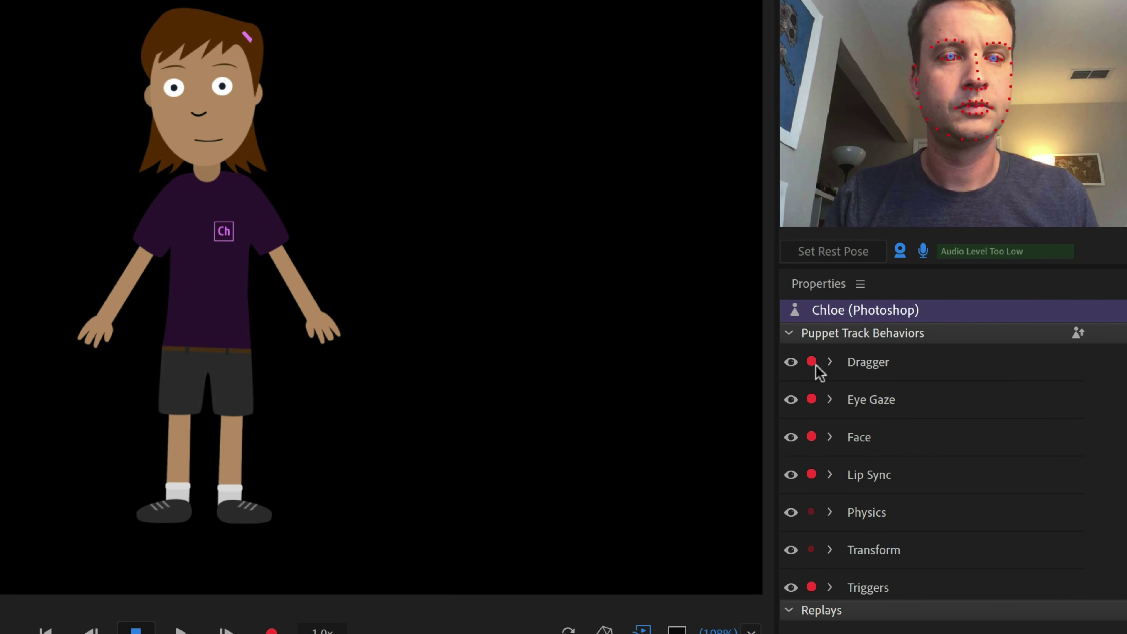
left_click(812, 363)
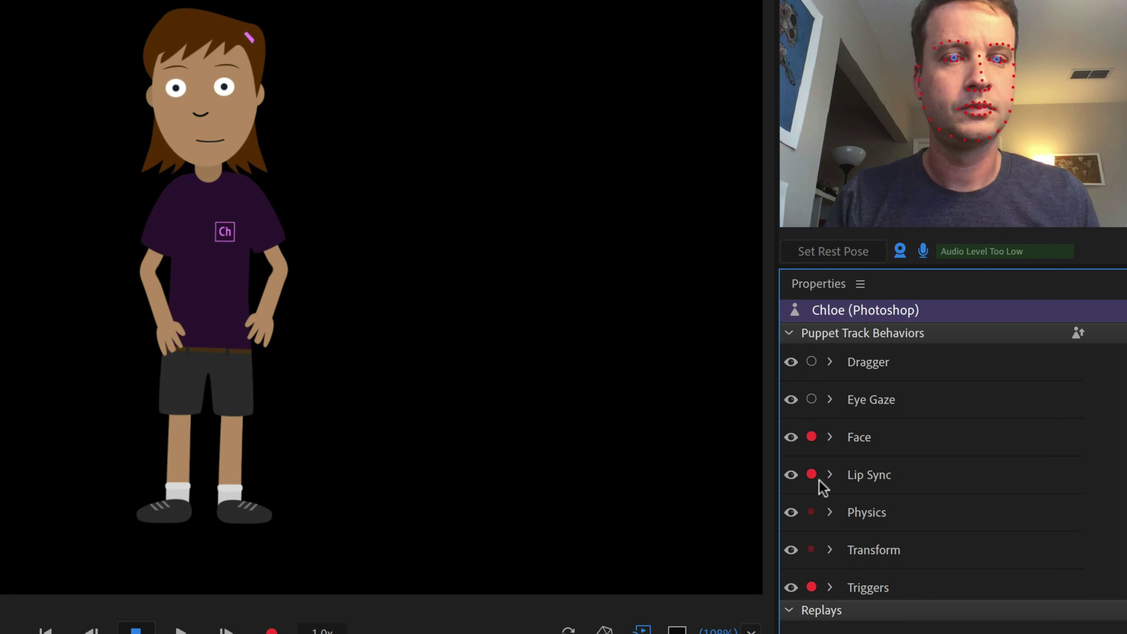
left_click(812, 587)
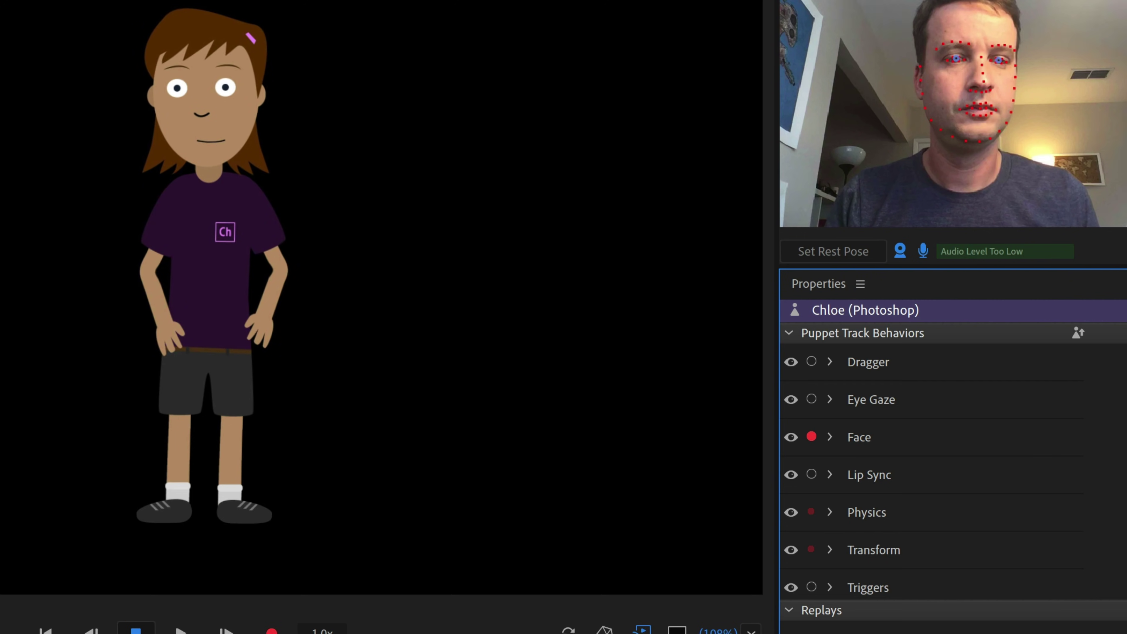
left_click(923, 250)
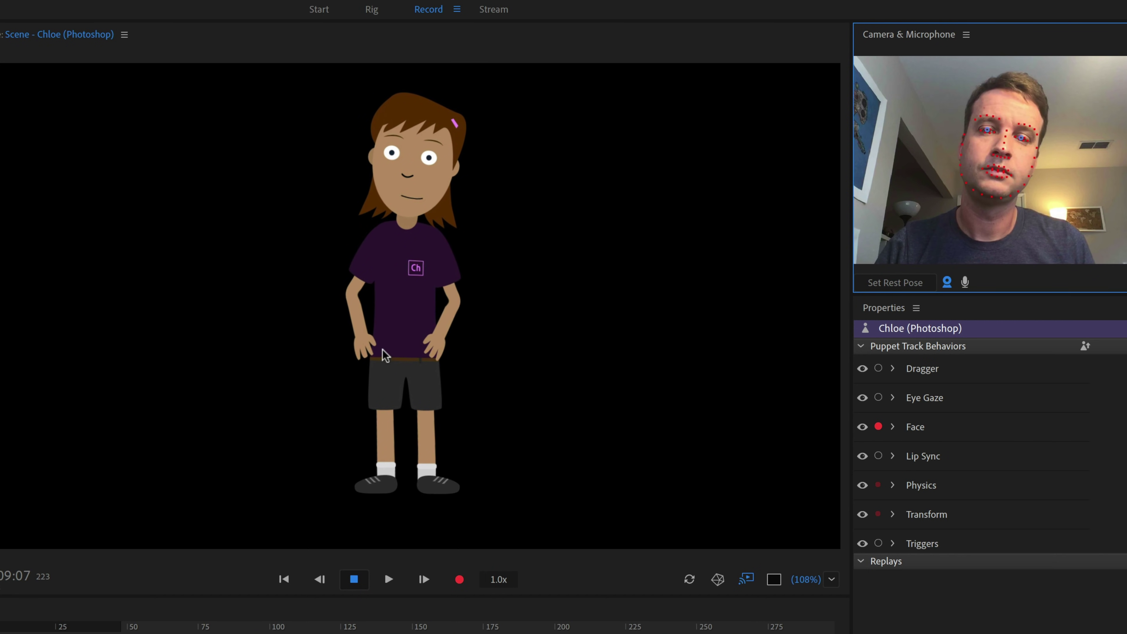
left_click(361, 350)
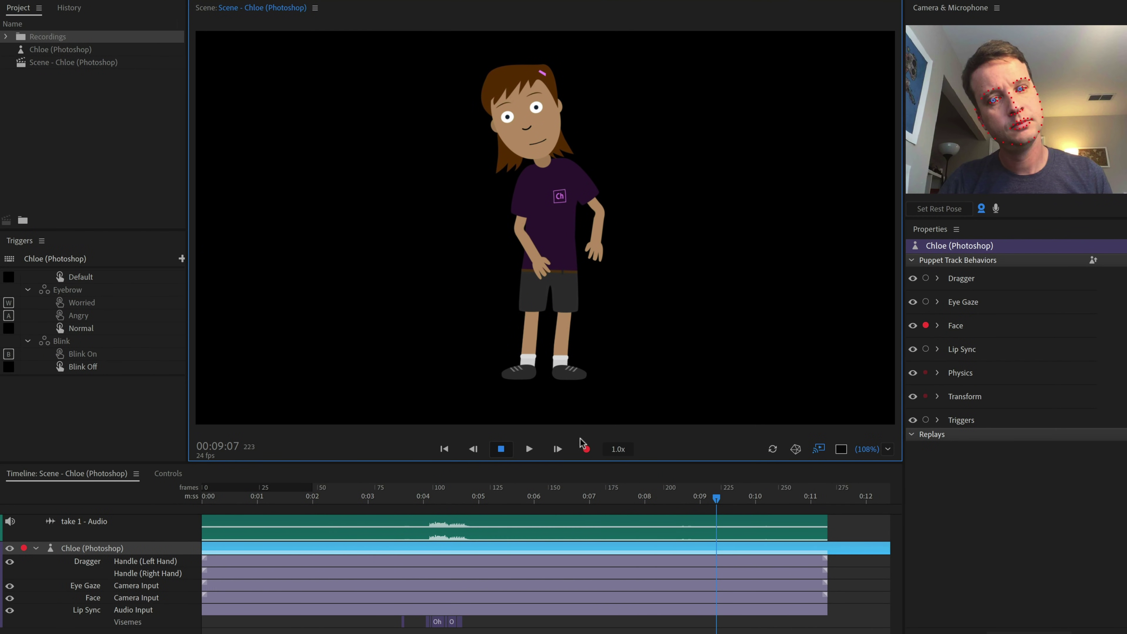
Record a short second face take, then disarm the Chloe track.
left_click(586, 450)
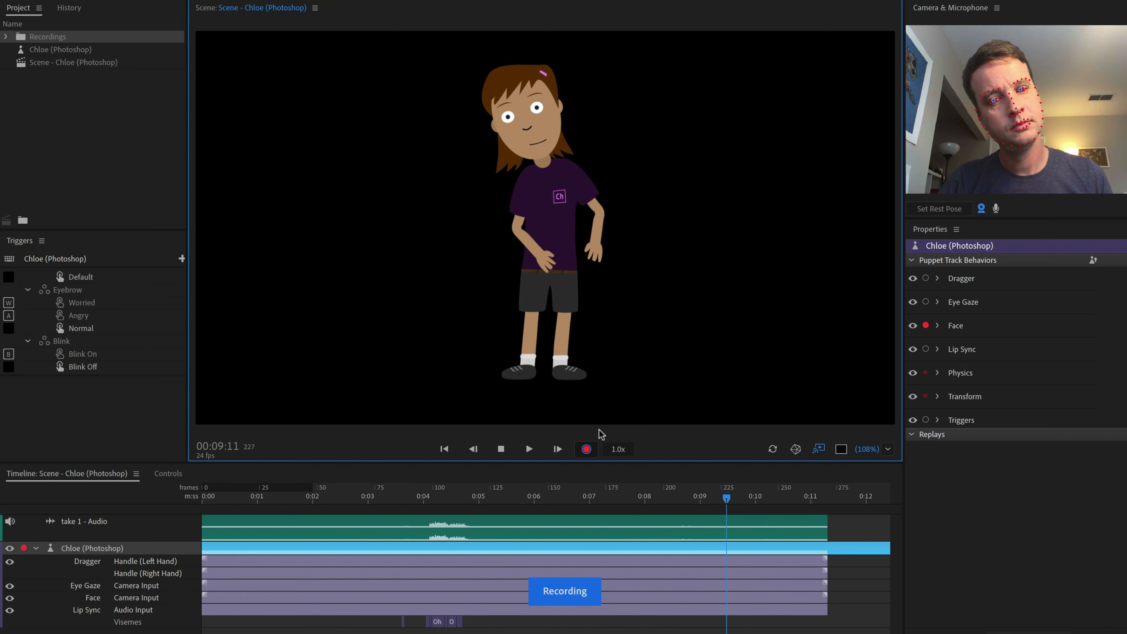
left_click(586, 450)
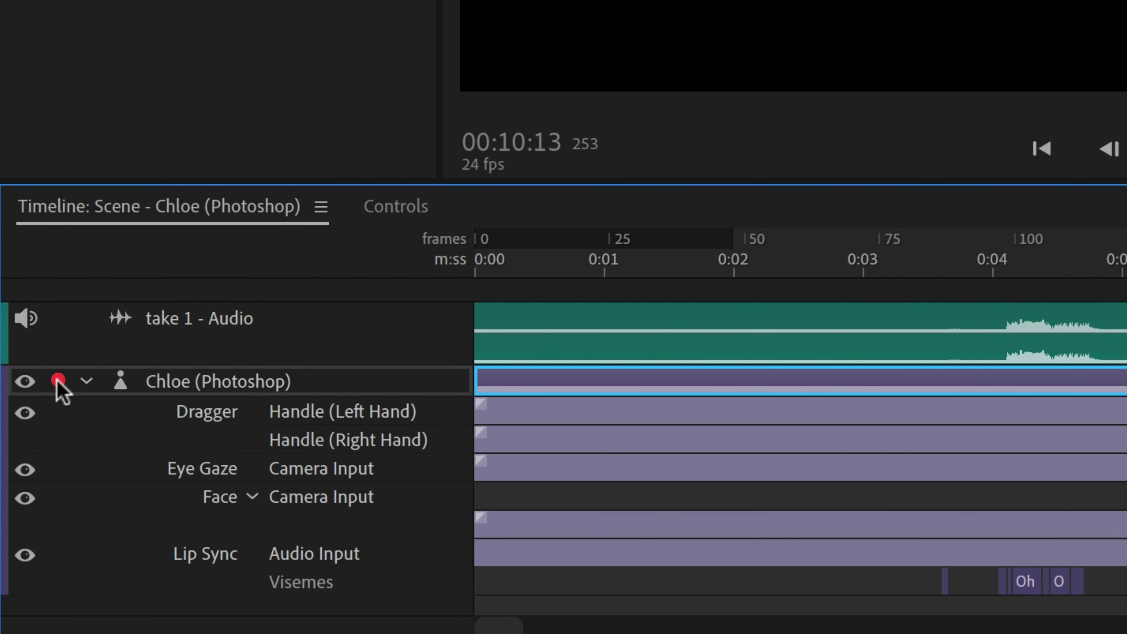
left_click(46, 433)
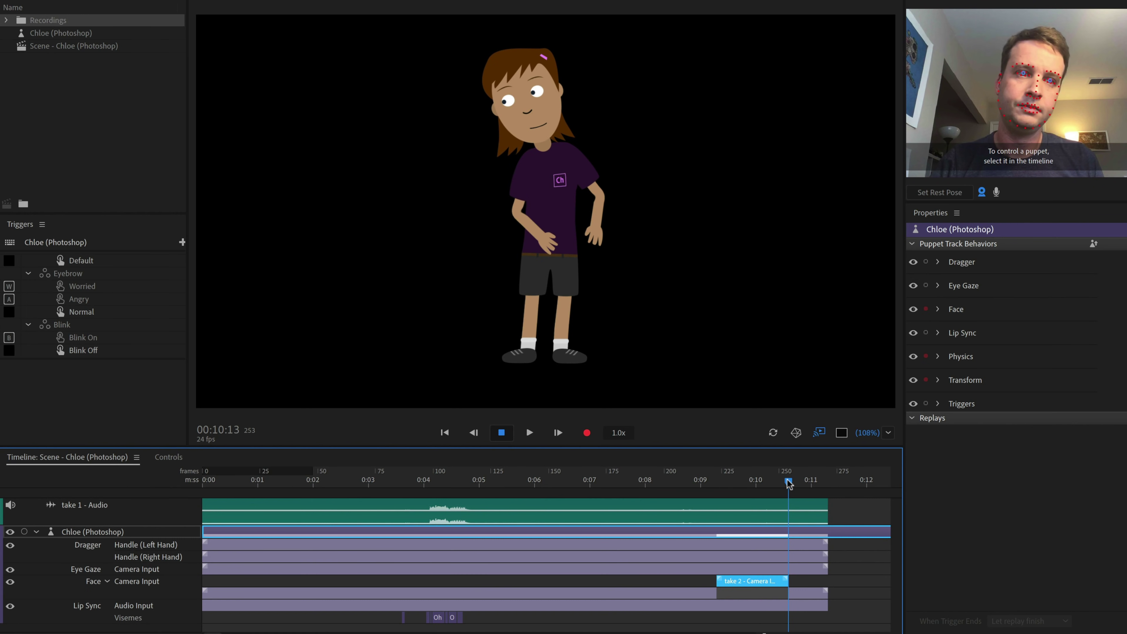
Rewind before the new take and play it back from about 0:09.
left_click_drag(788, 484, 497, 485)
key("space")
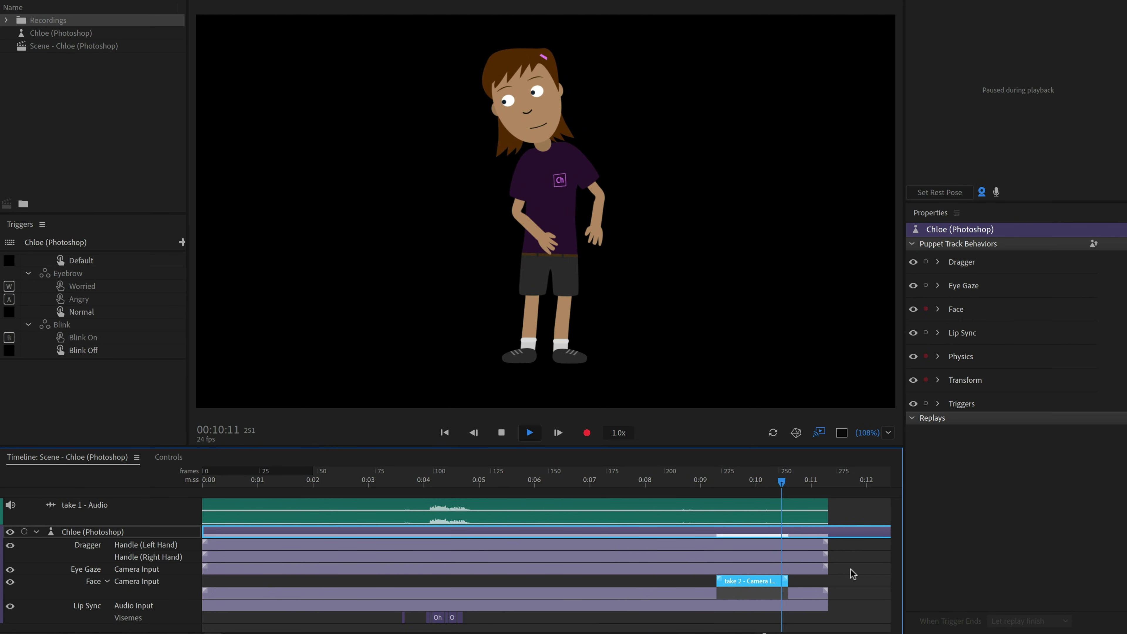
left_click(700, 479)
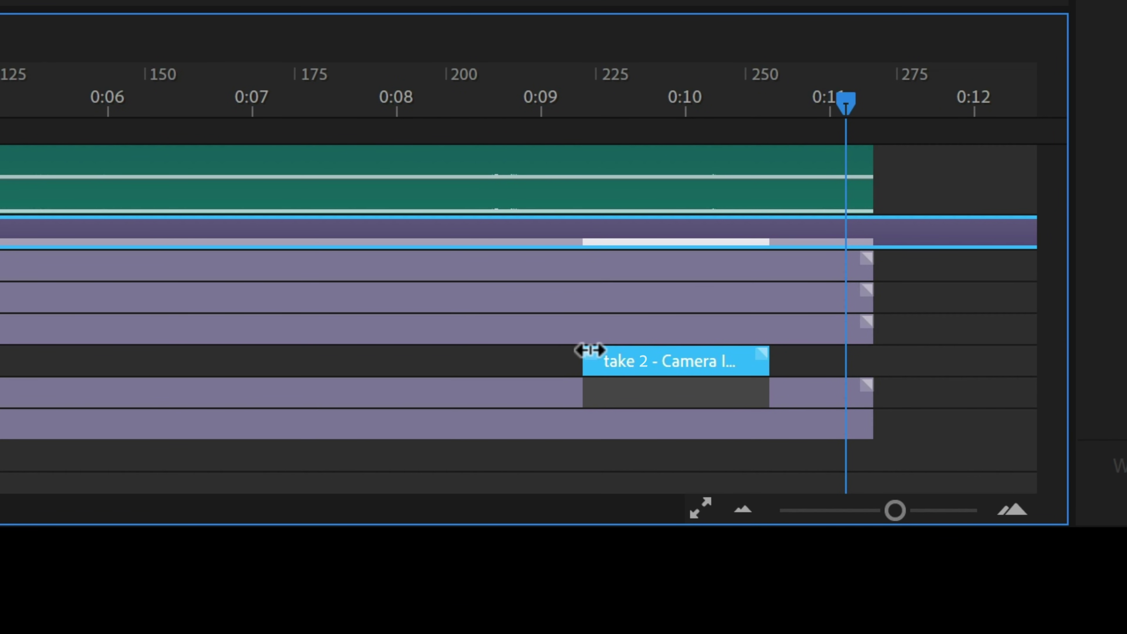
Add blend-in and blend-out to the take 2 face clip and preview from 0:09.
left_click_drag(715, 572, 721, 573)
left_click_drag(600, 350, 623, 352)
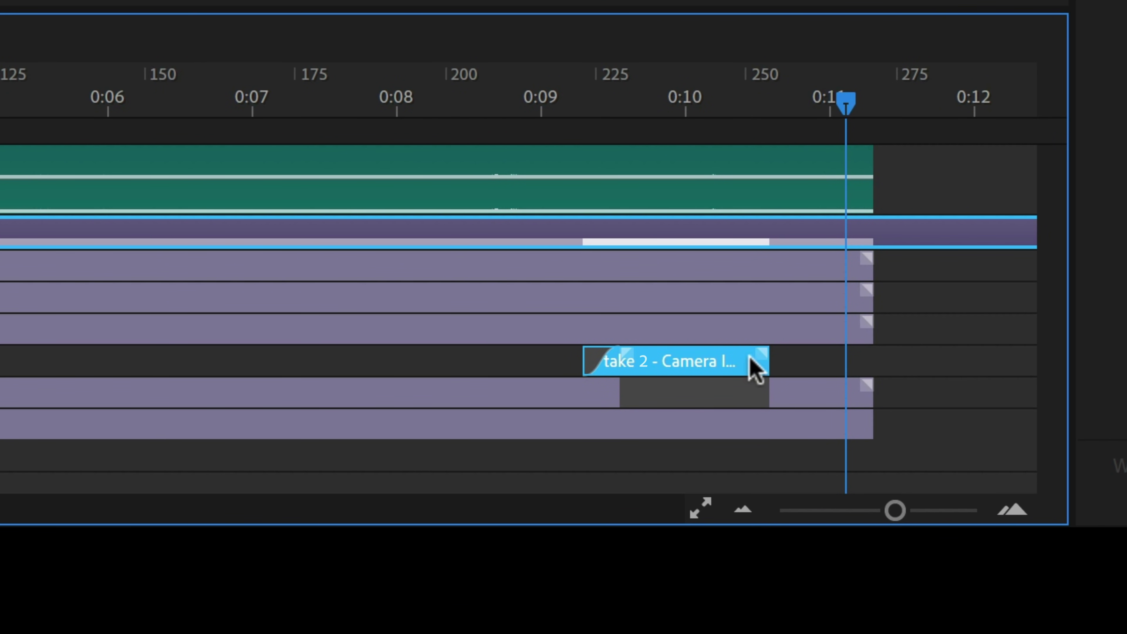
left_click_drag(750, 353, 715, 358)
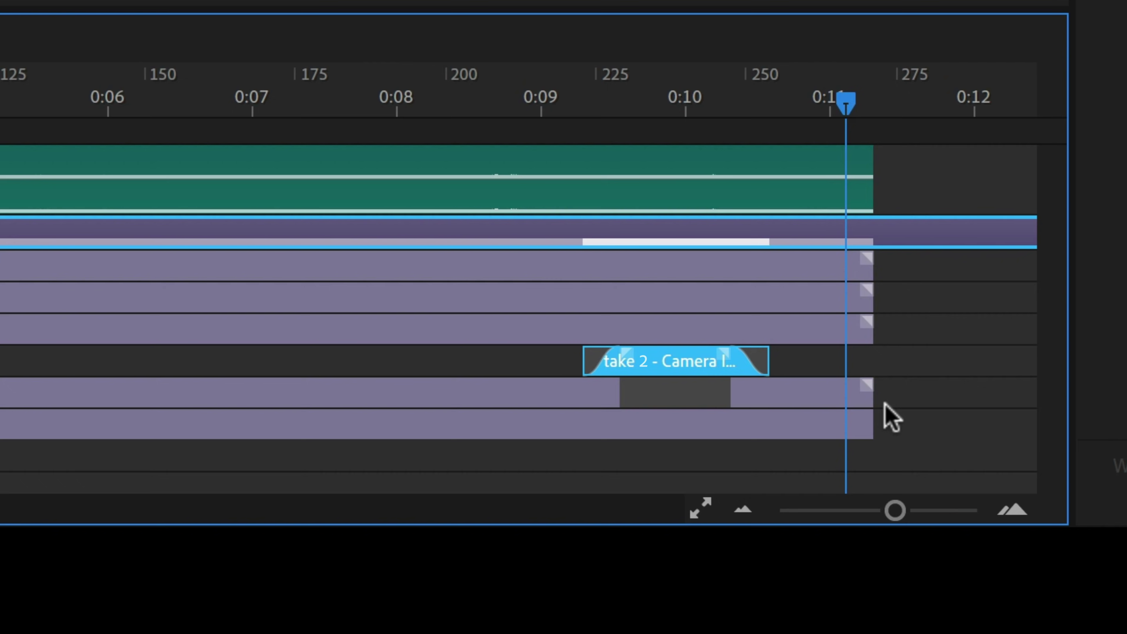
left_click(517, 107)
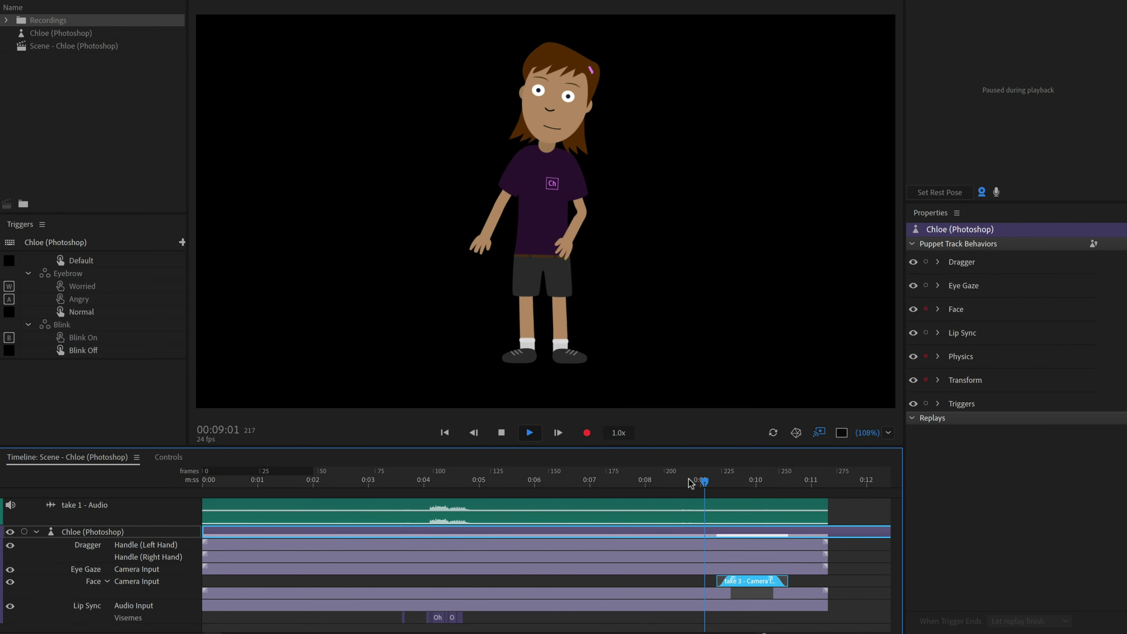
key("space")
key("space")
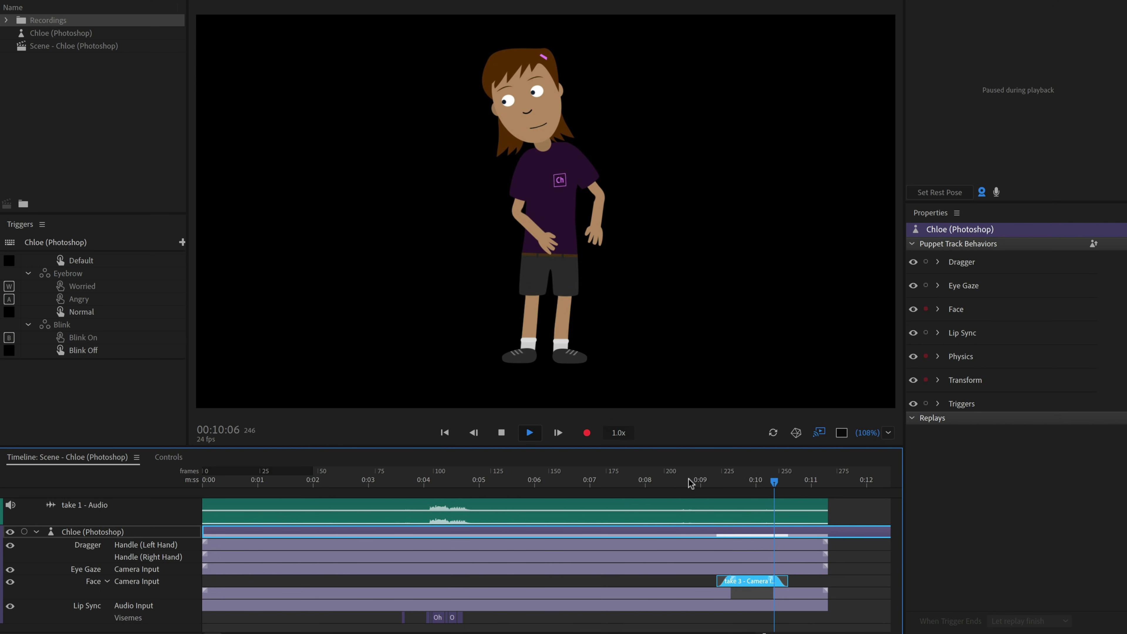
key("space")
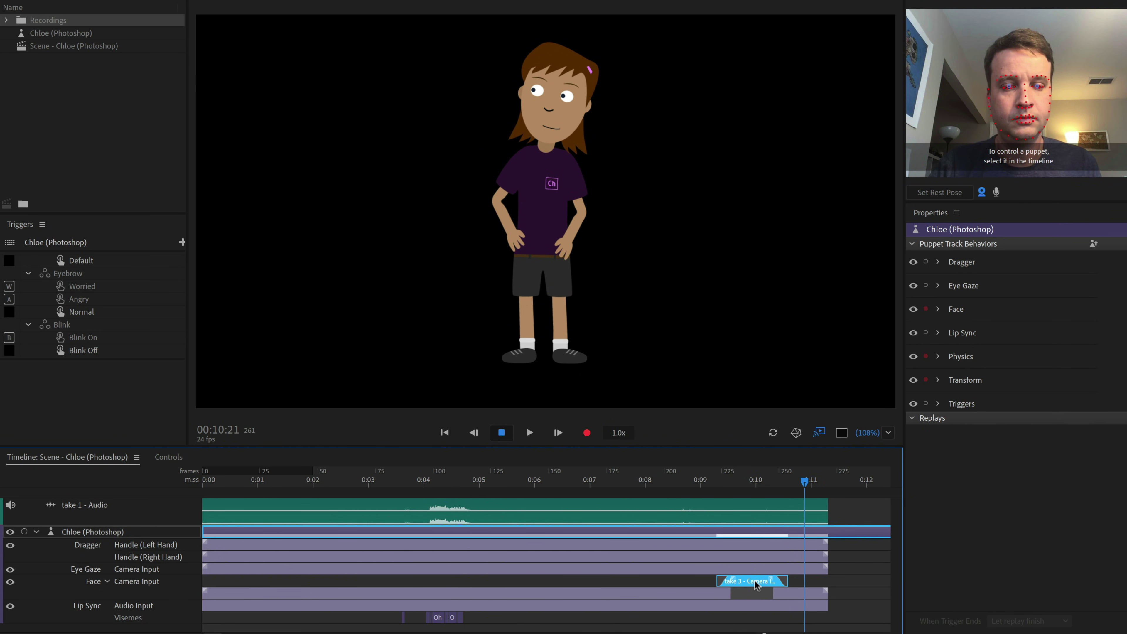
Shift the face take earlier and extend it to the scene's end near 0:11.
left_click_drag(754, 580, 693, 580)
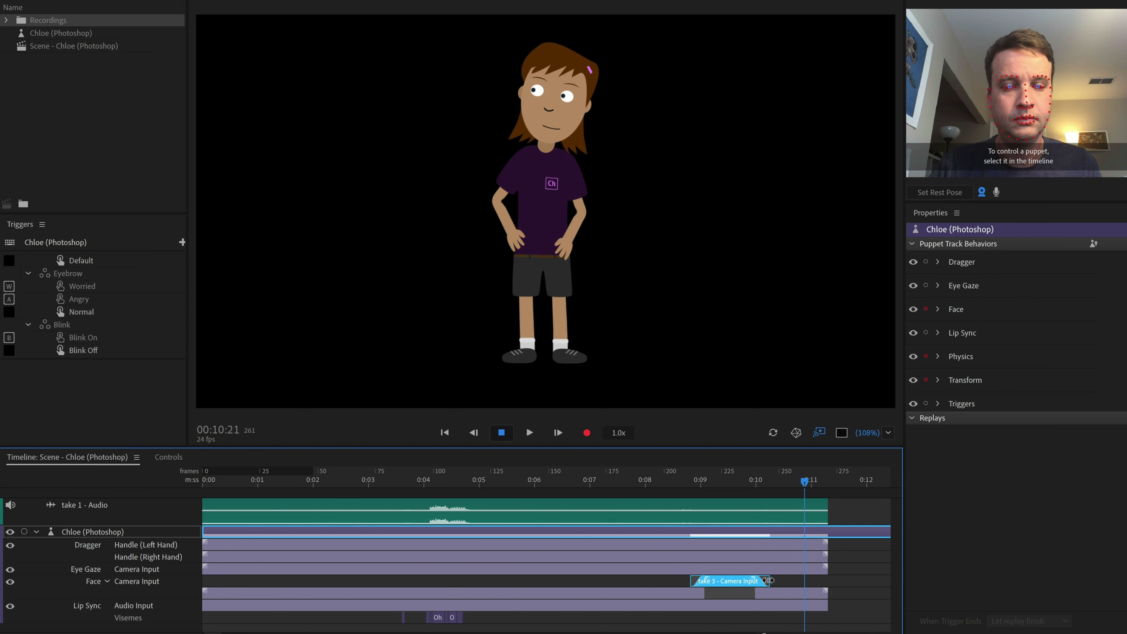
left_click_drag(768, 580, 828, 579)
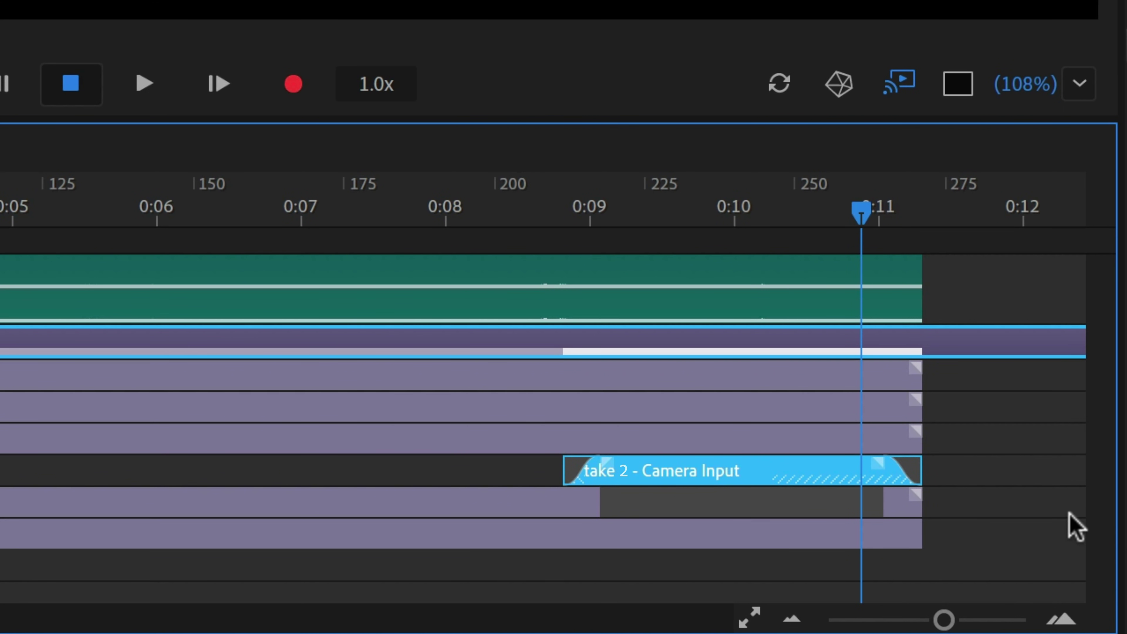
left_click_drag(852, 214, 816, 224)
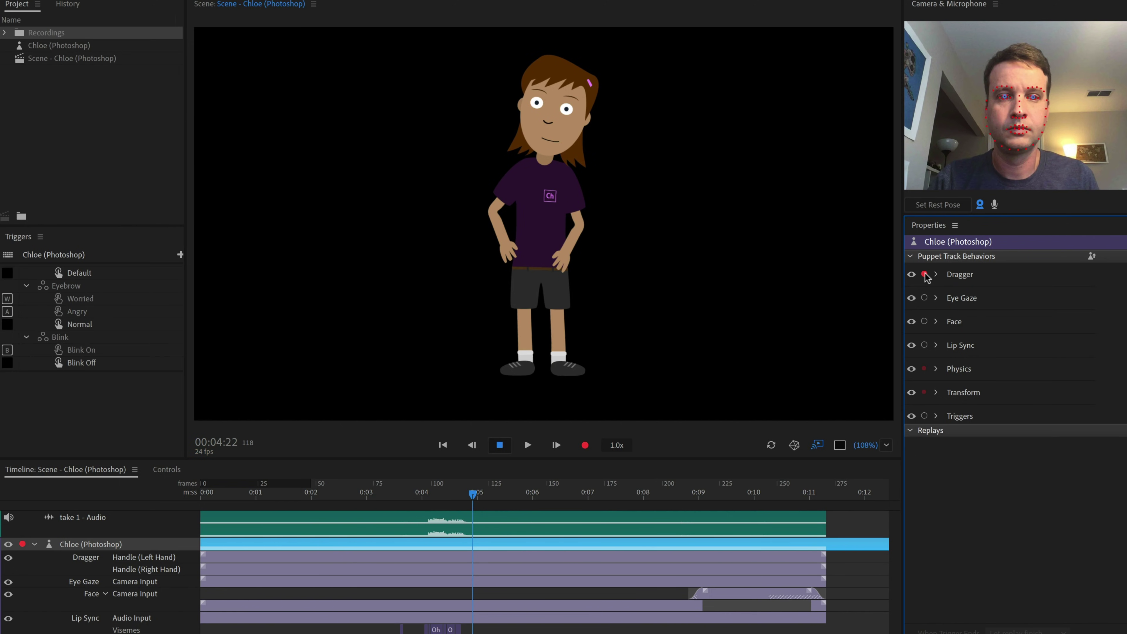
Arm the Dragger and record a take of Chloe's arm being pulled out and raised.
left_click(924, 274)
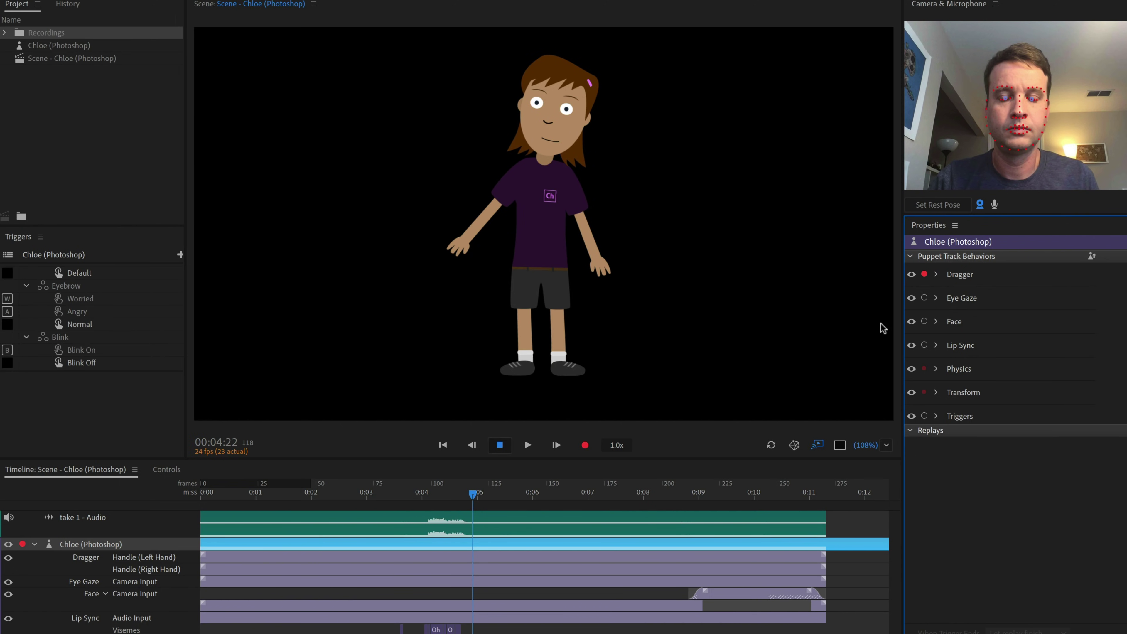
key("ctrl+r")
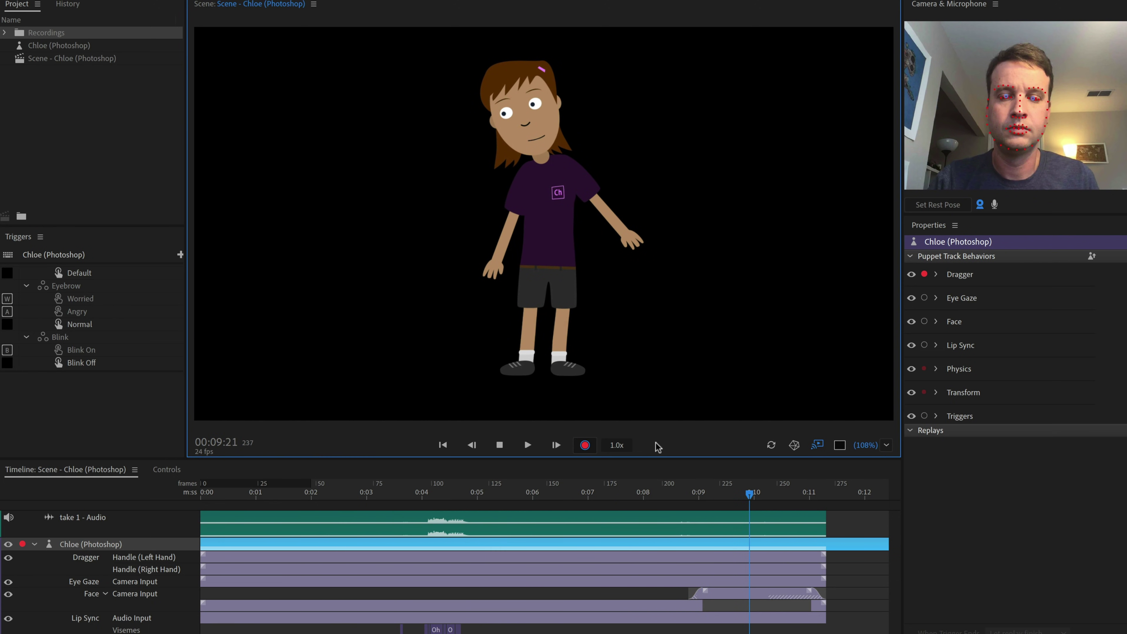
key("space")
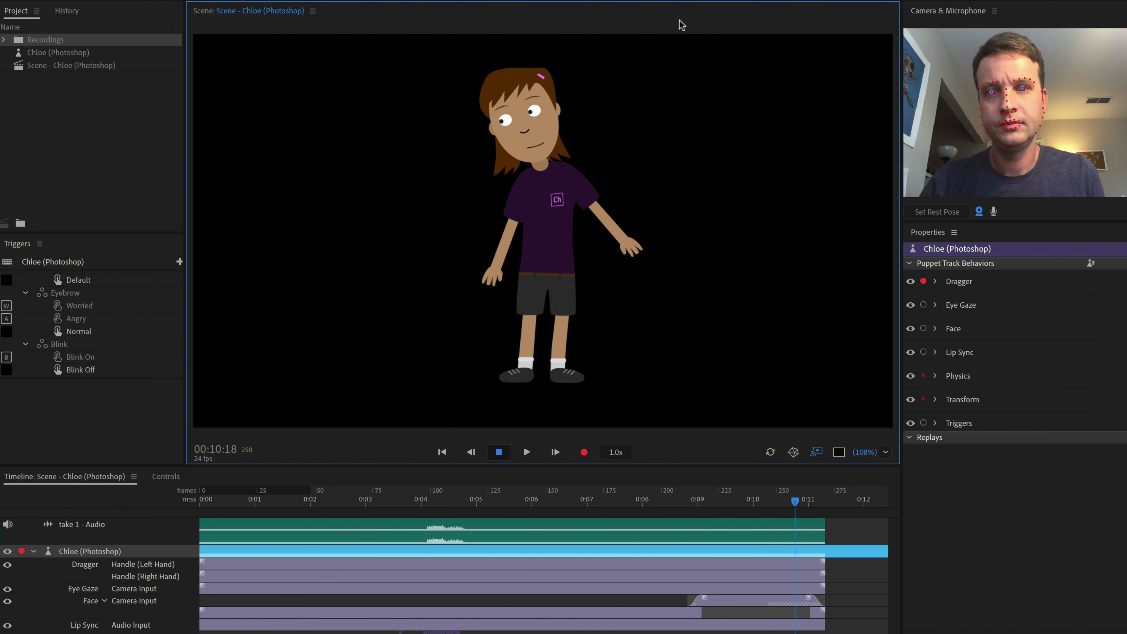
Add a second Dragger behavior to Chloe in Rig mode.
left_click(514, 1)
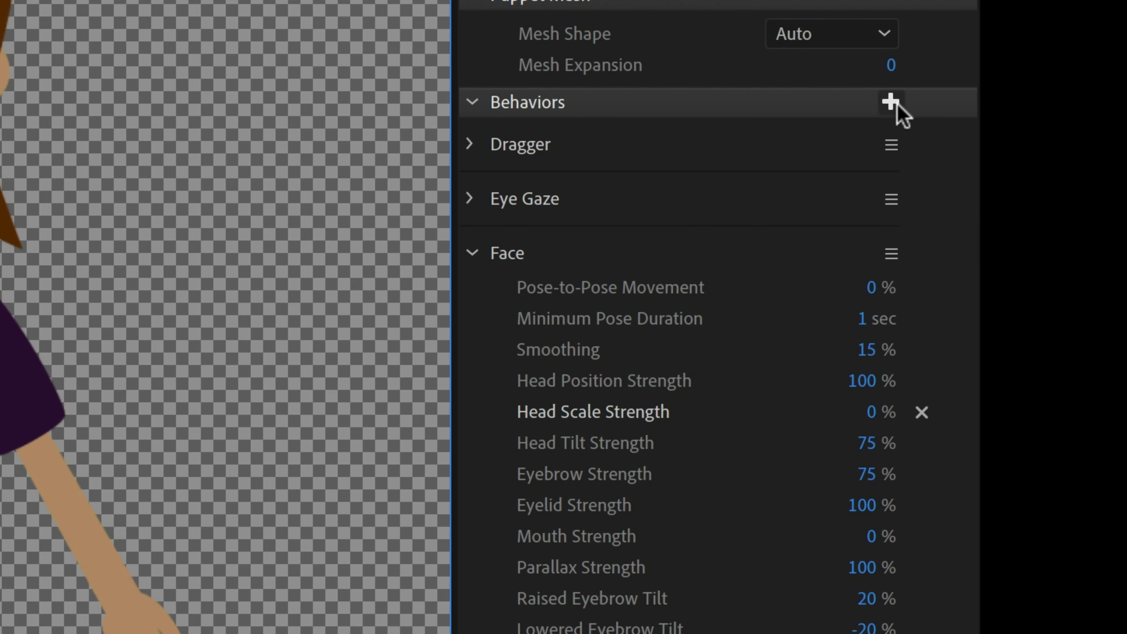
left_click(895, 104)
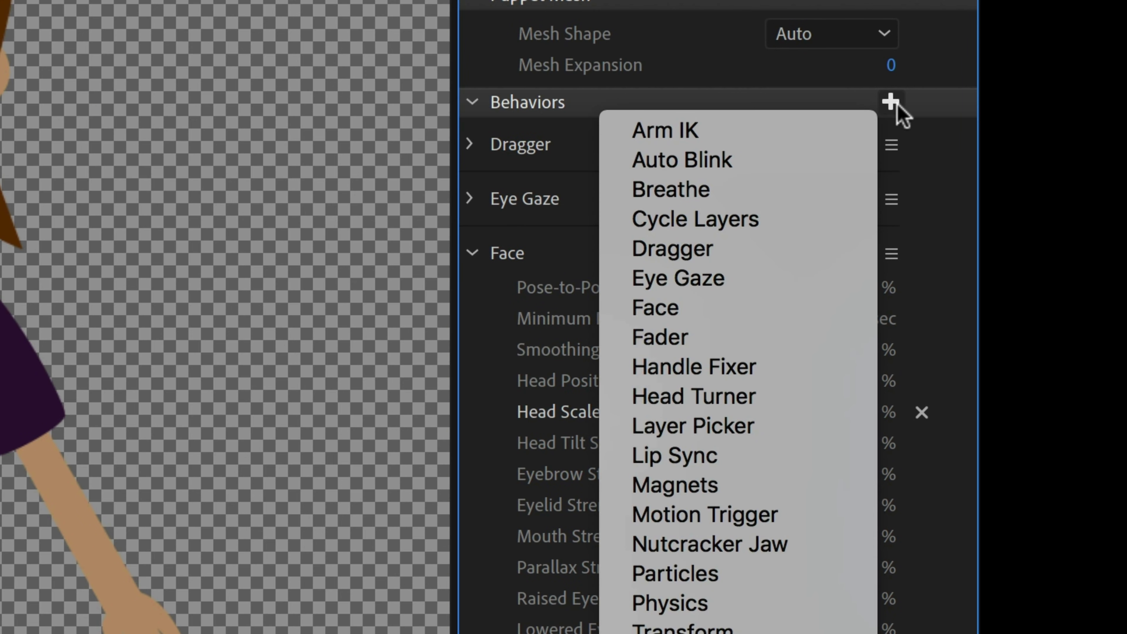
left_click(863, 252)
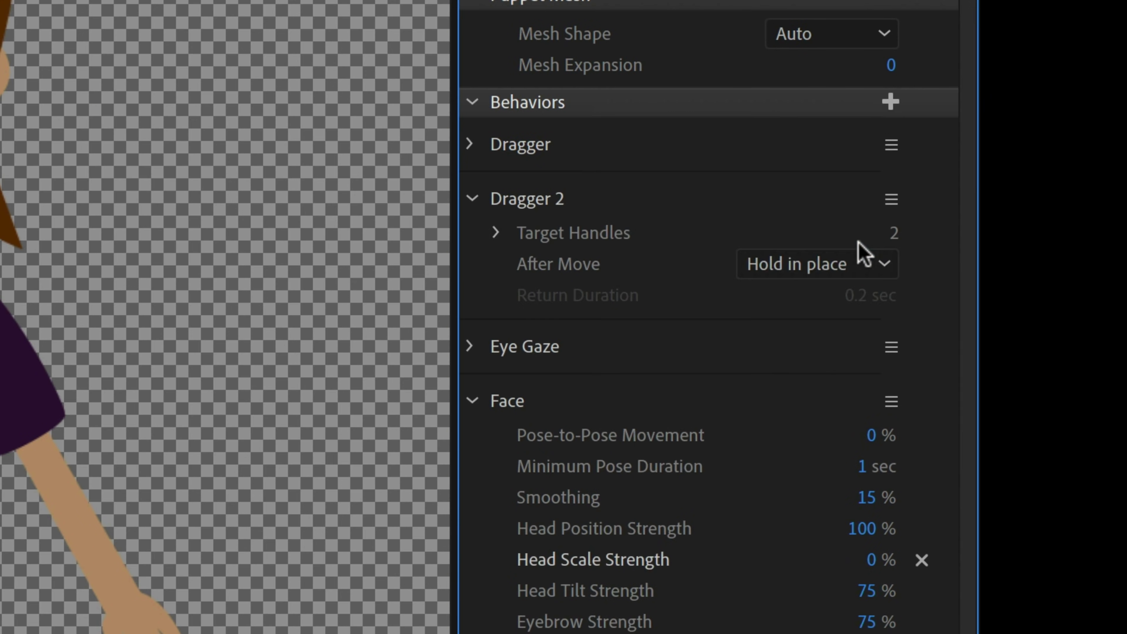
Rename the two Dragger behaviors to 'Right Hand' and 'Left Hand'.
left_click(892, 146)
left_click(863, 204)
type("Right Hand")
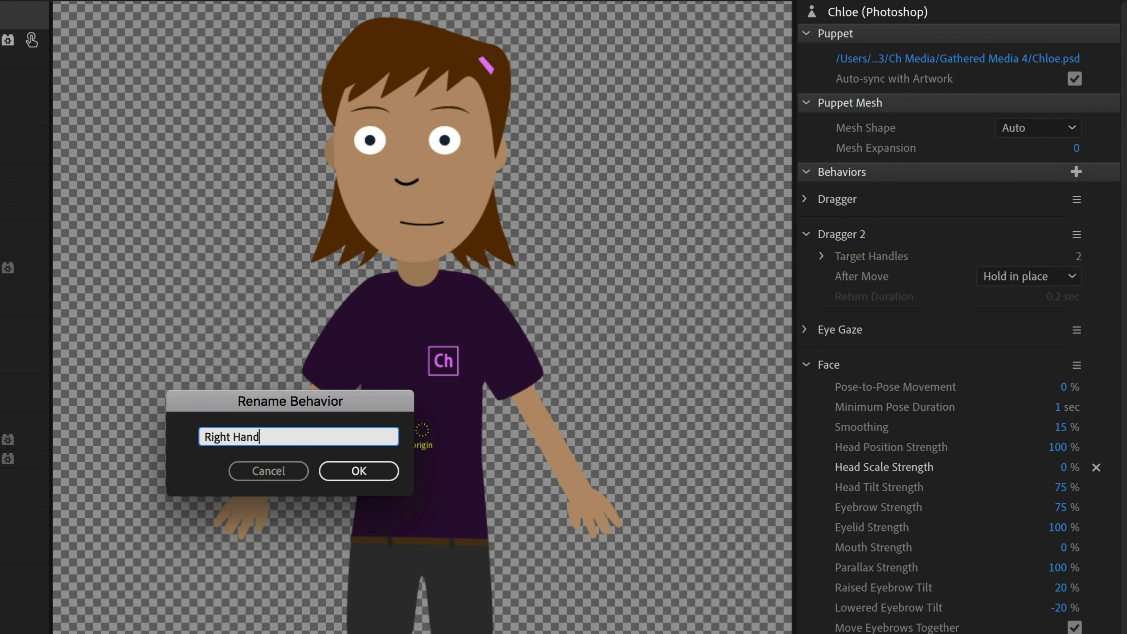
key("Return")
left_click(1076, 199)
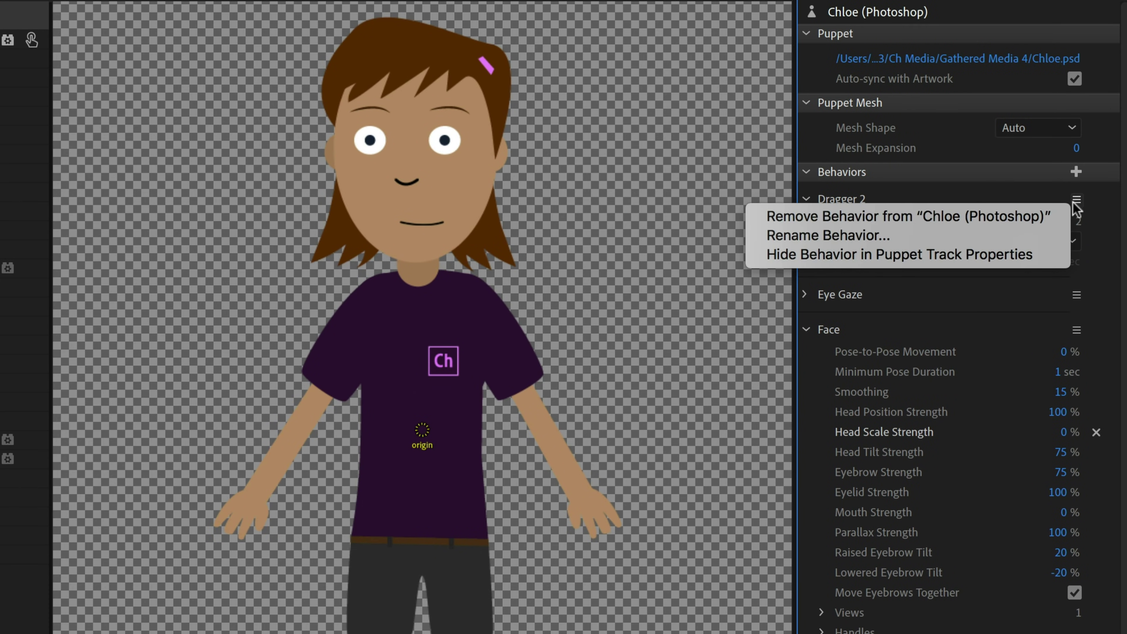
left_click(1019, 233)
type("Left Han")
type("d")
key("Return")
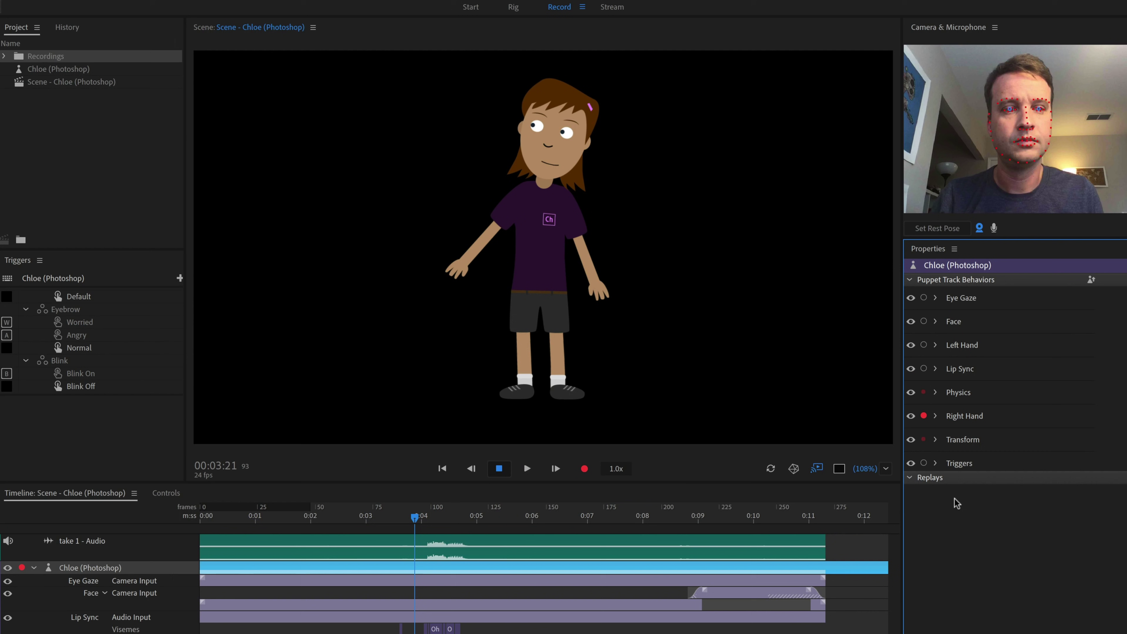
Arm only the Left Hand dragger and record Chloe's arm swinging out from her hip.
left_click(924, 415)
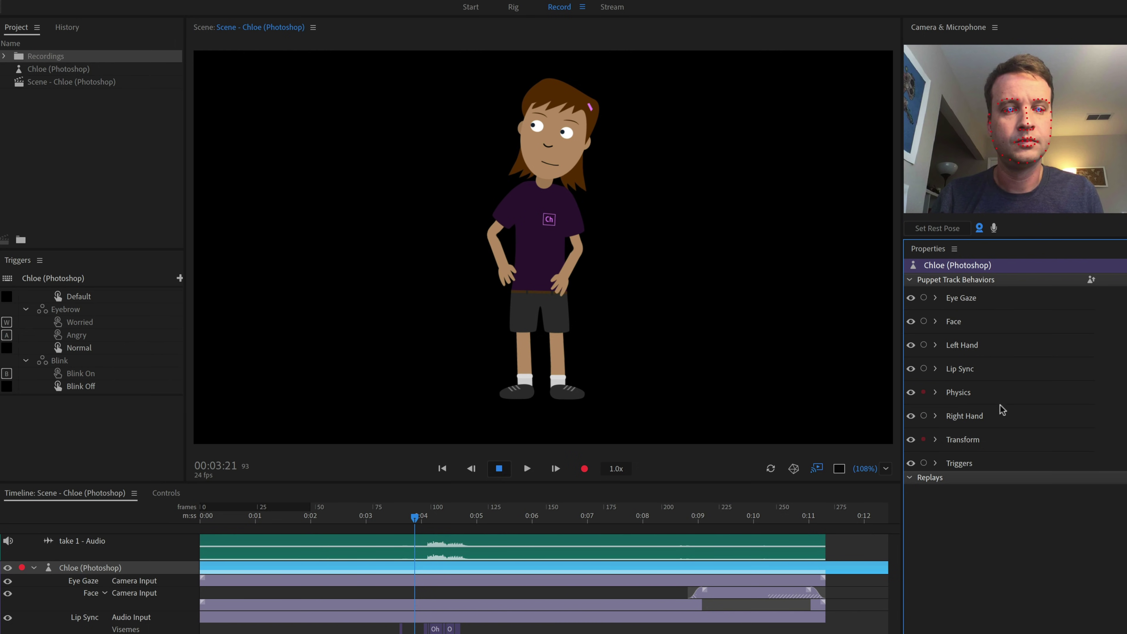
left_click(923, 346)
left_click(585, 469)
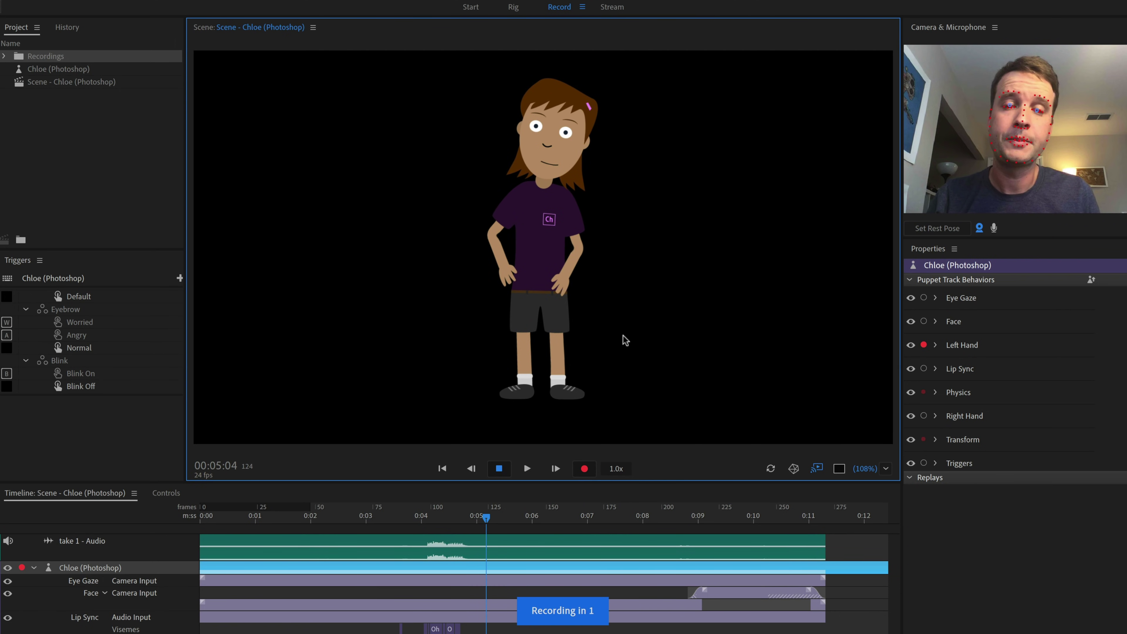
mouse_move(574, 292)
left_mouse_down()
mouse_move(529, 220)
mouse_move(564, 355)
mouse_move(523, 328)
left_mouse_up()
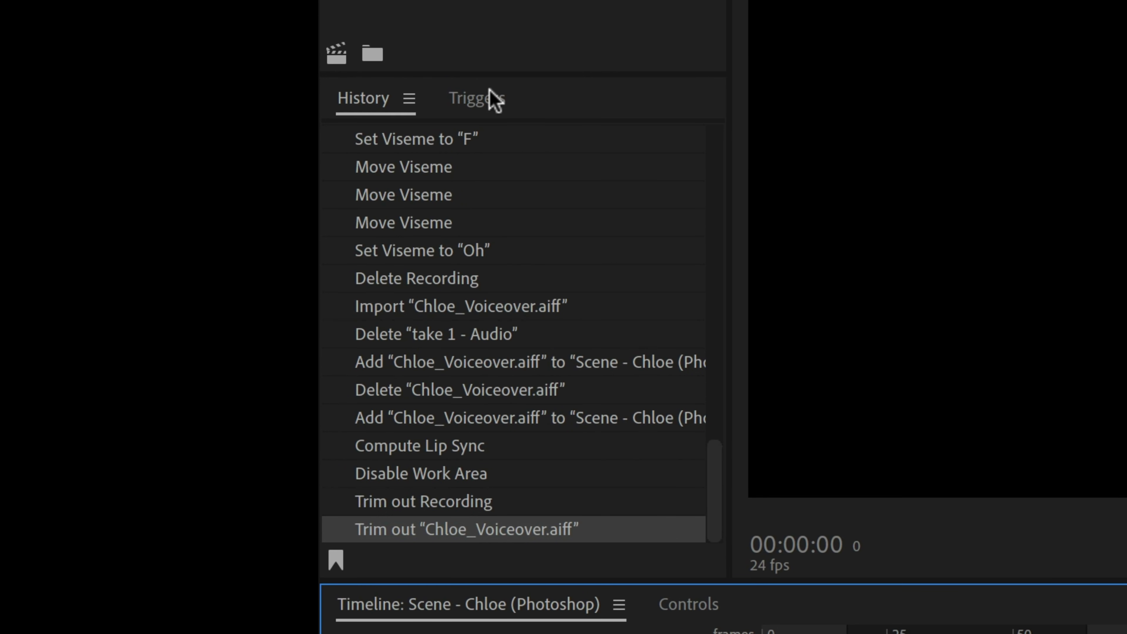
Select the Right Hands Switch and Blink On triggers in the trigger list.
left_click(492, 98)
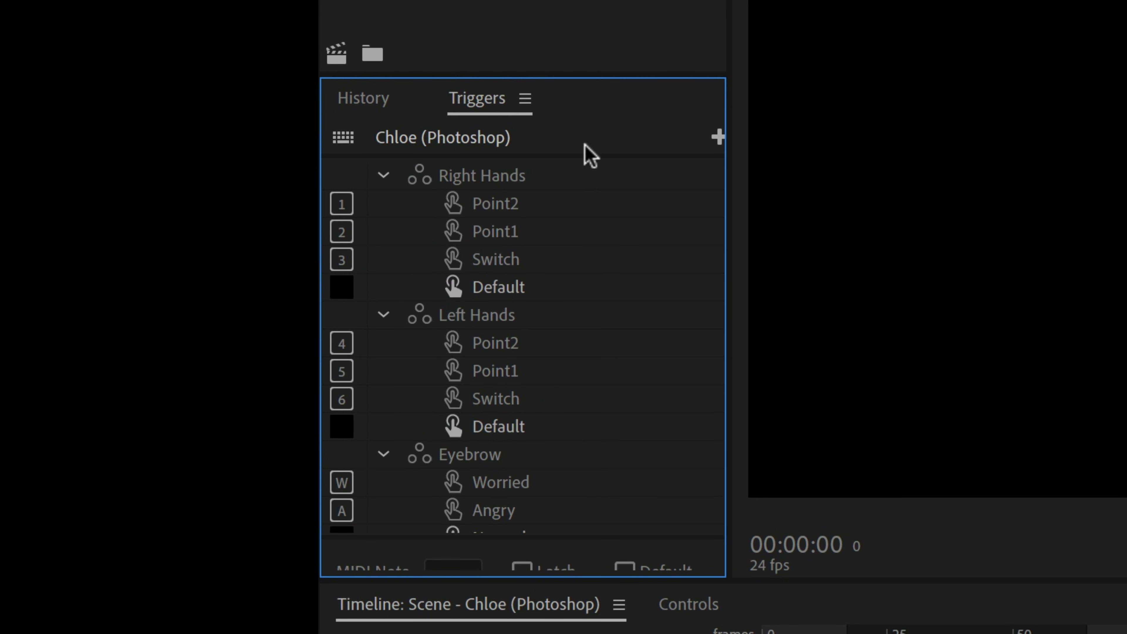
left_click(561, 262)
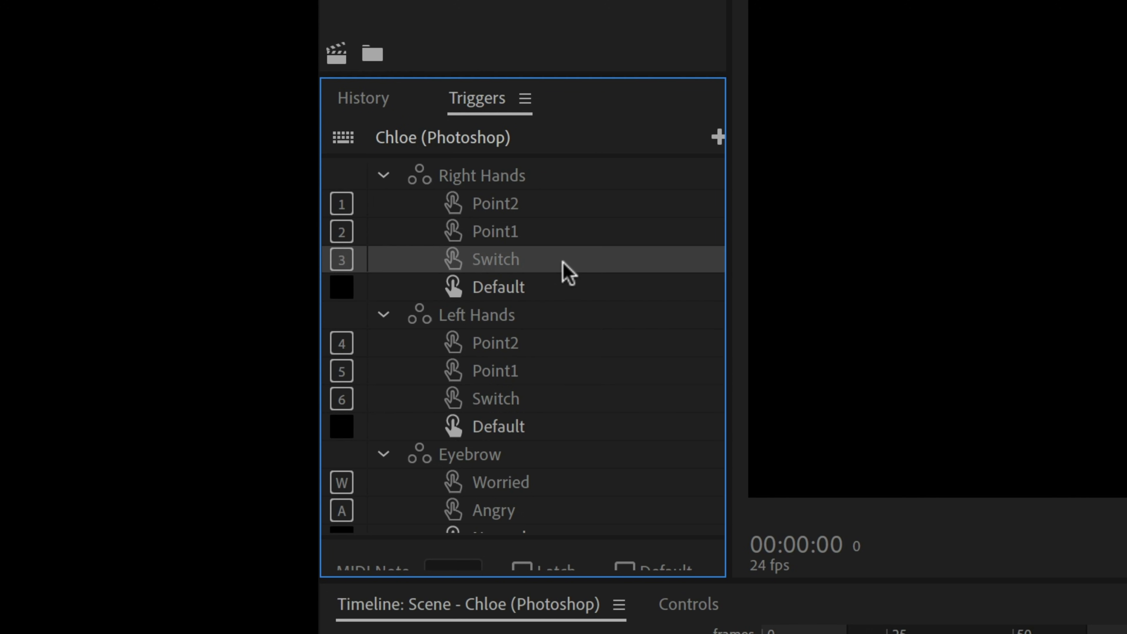
scroll(562, 266, "down", 3)
left_click(527, 490)
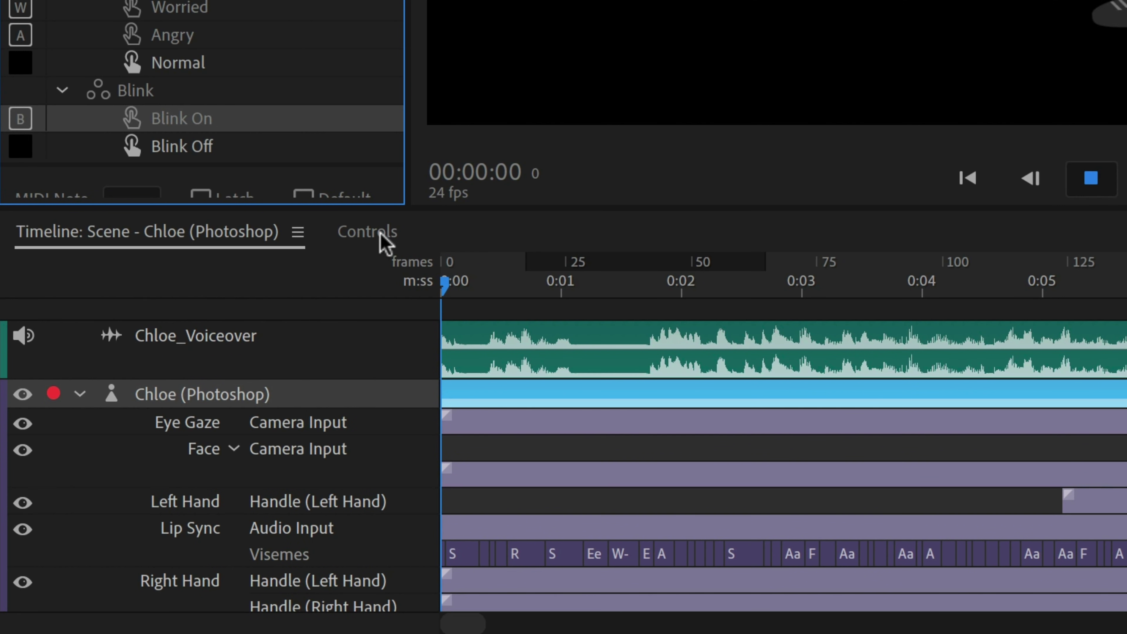
Record a take triggering Chloe's blink and a hand pose change from the Controls panel.
left_click(380, 235)
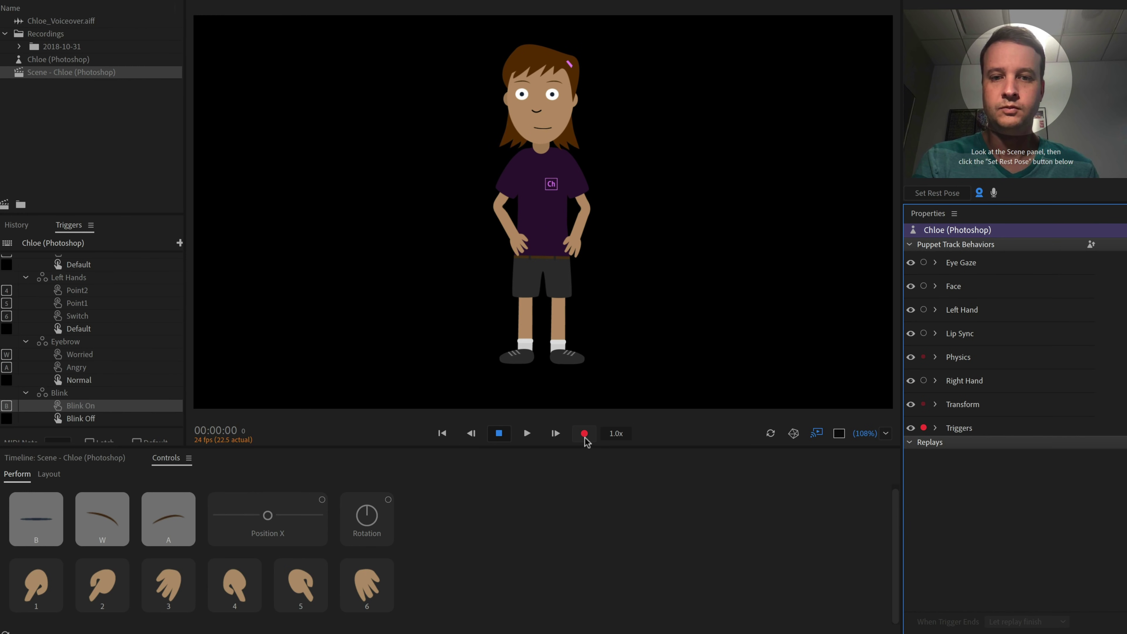
left_click(584, 433)
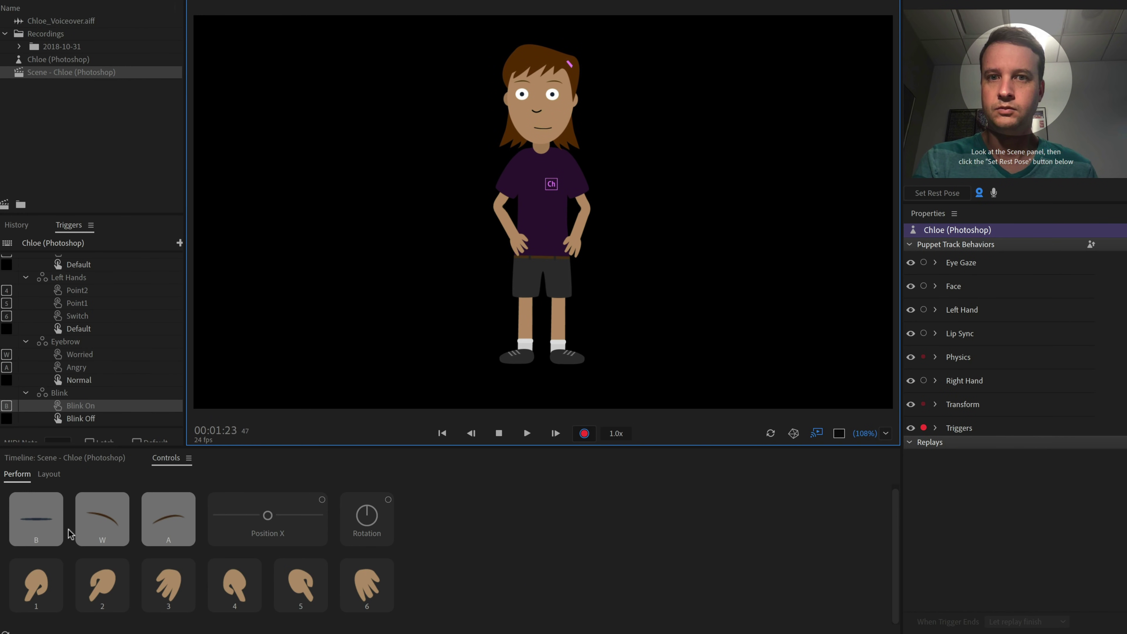
left_click(52, 531)
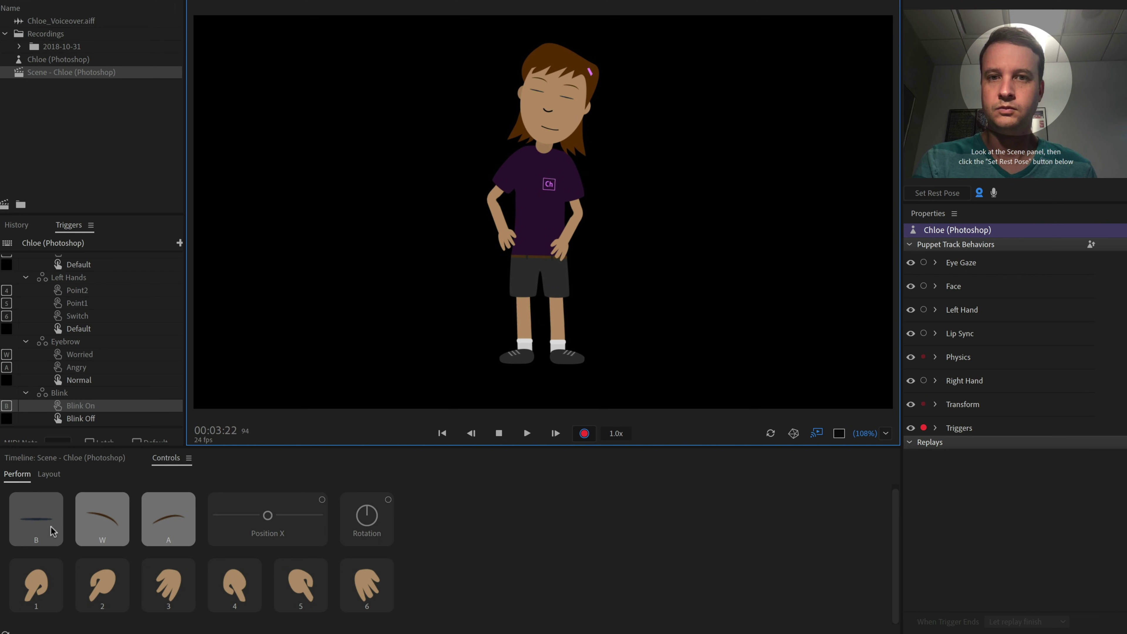
left_click_drag(50, 527, 52, 527)
left_click(153, 600)
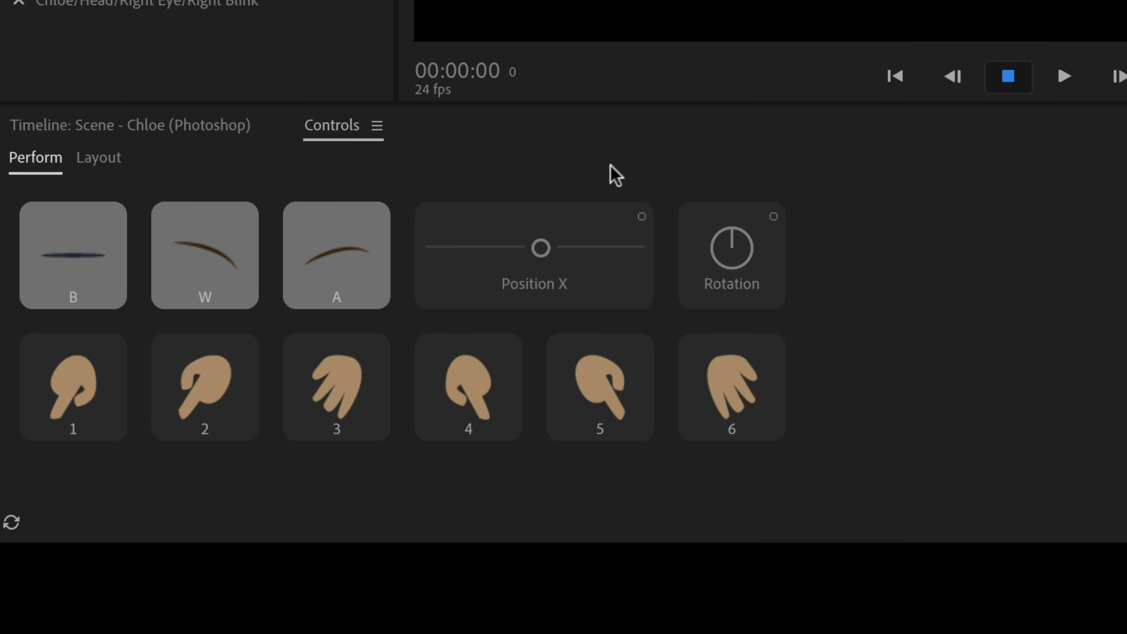
Move the Switch trigger slightly earlier and change it to Point2.
left_click(213, 128)
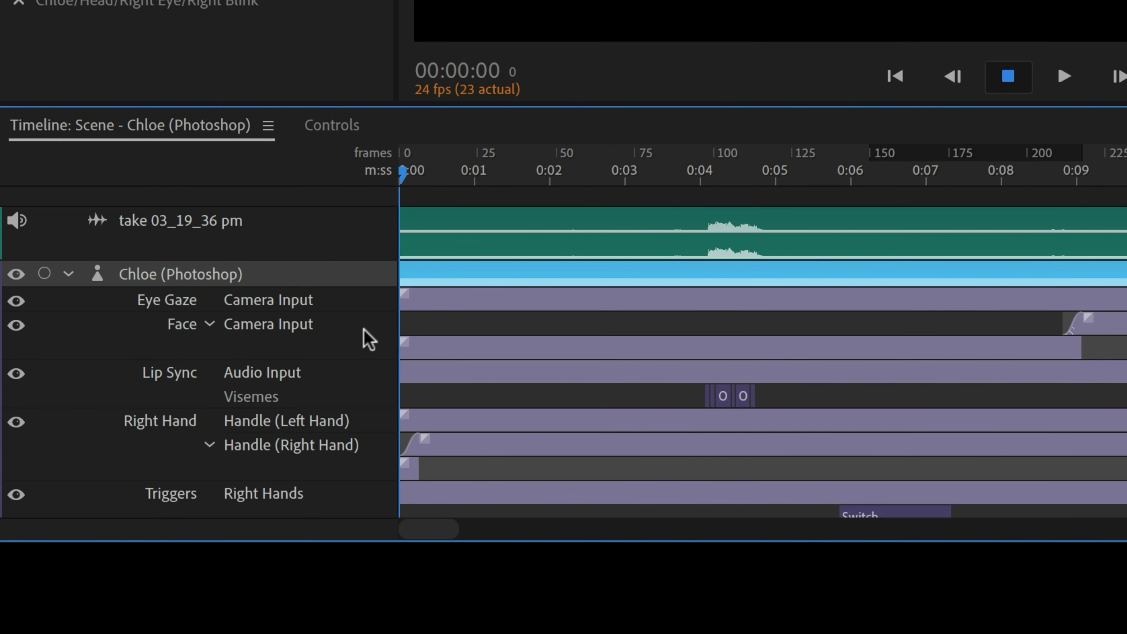
scroll(644, 373, "down", 3)
left_click(701, 448)
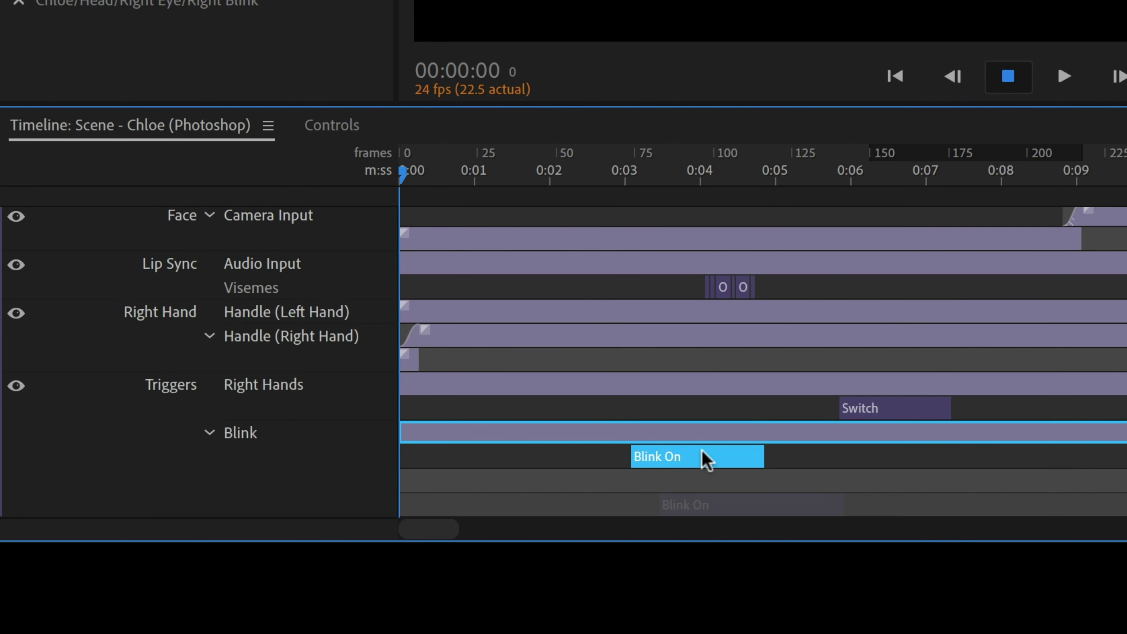
left_click(894, 413)
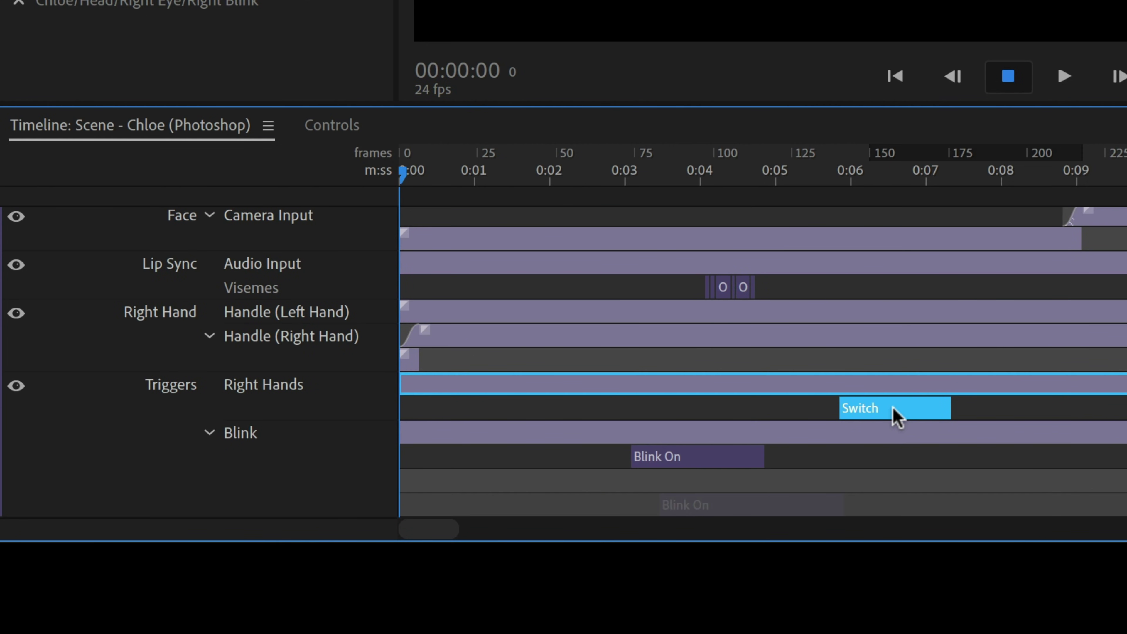
mouse_move(924, 417)
left_mouse_down()
mouse_move(1034, 418)
mouse_move(867, 417)
mouse_move(917, 412)
left_mouse_up()
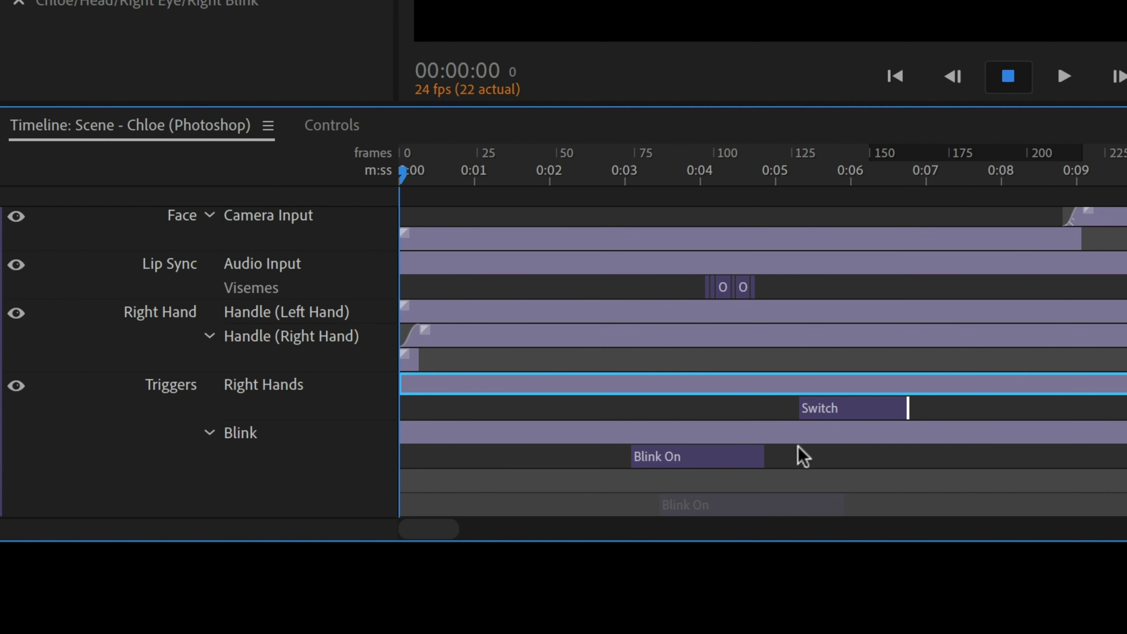
right_click(853, 402)
left_click(900, 395)
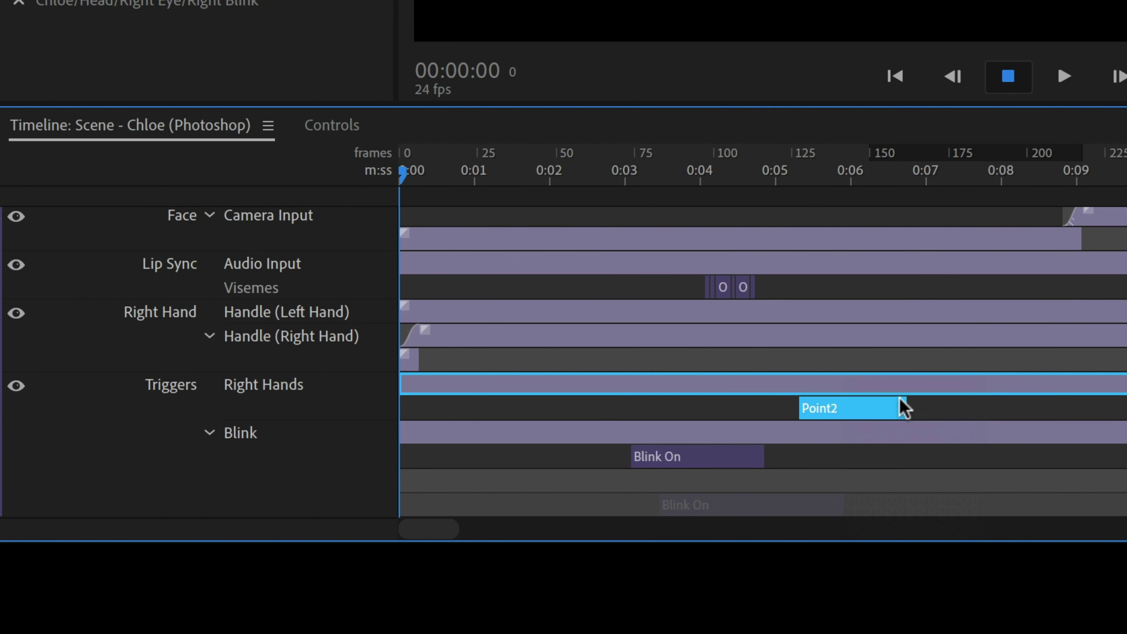
Add a Point1 trigger near the start of the Right Hands row and lengthen it.
right_click(484, 405)
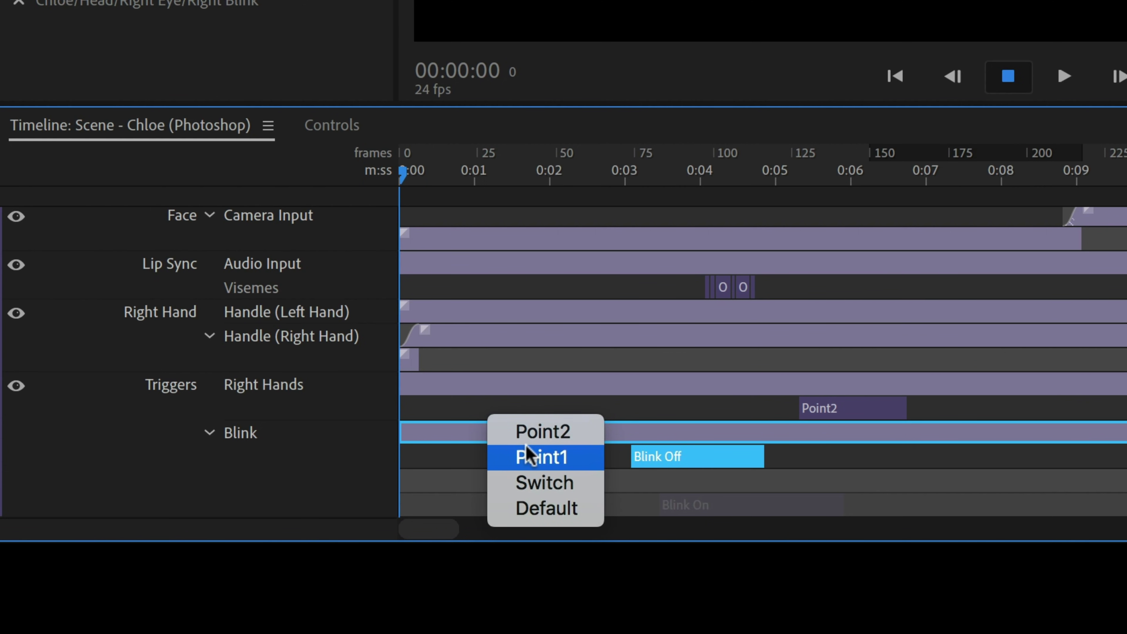
left_click(528, 455)
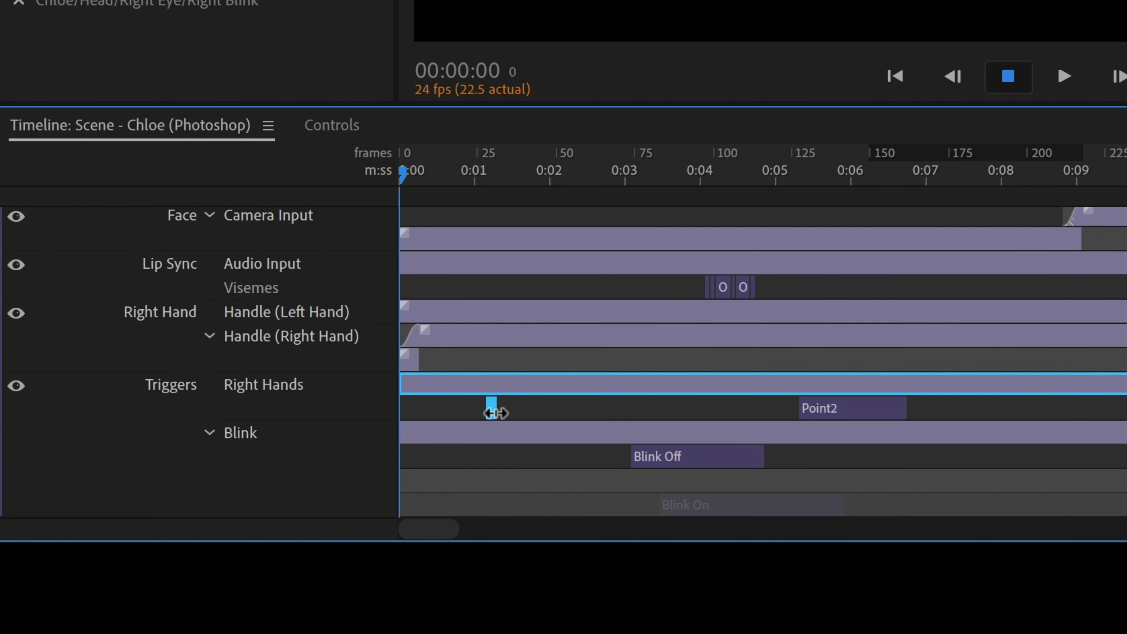
left_click_drag(492, 413, 581, 412)
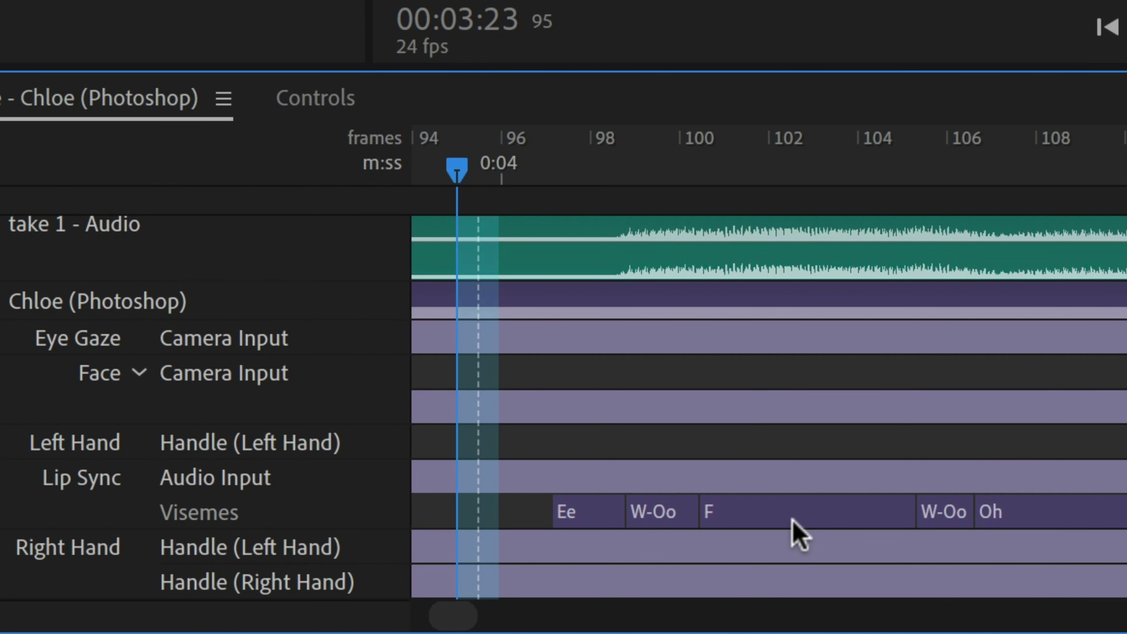
Extend the W-Oo viseme into the next viseme and change that F viseme to Oh.
left_click(797, 510)
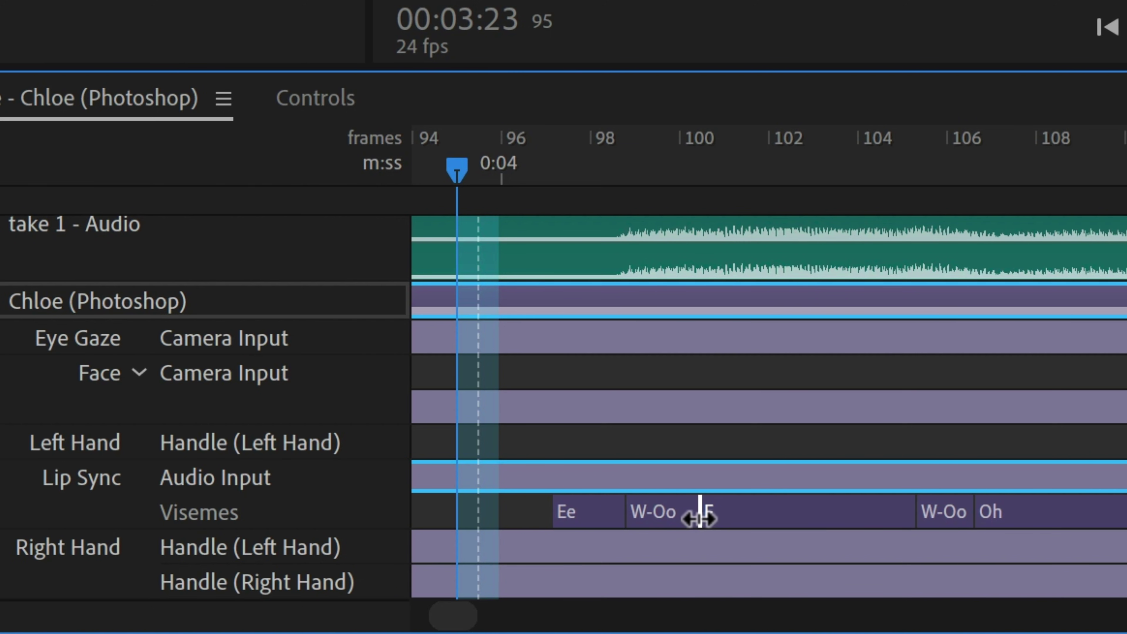
left_click_drag(700, 512, 736, 511)
right_click(799, 511)
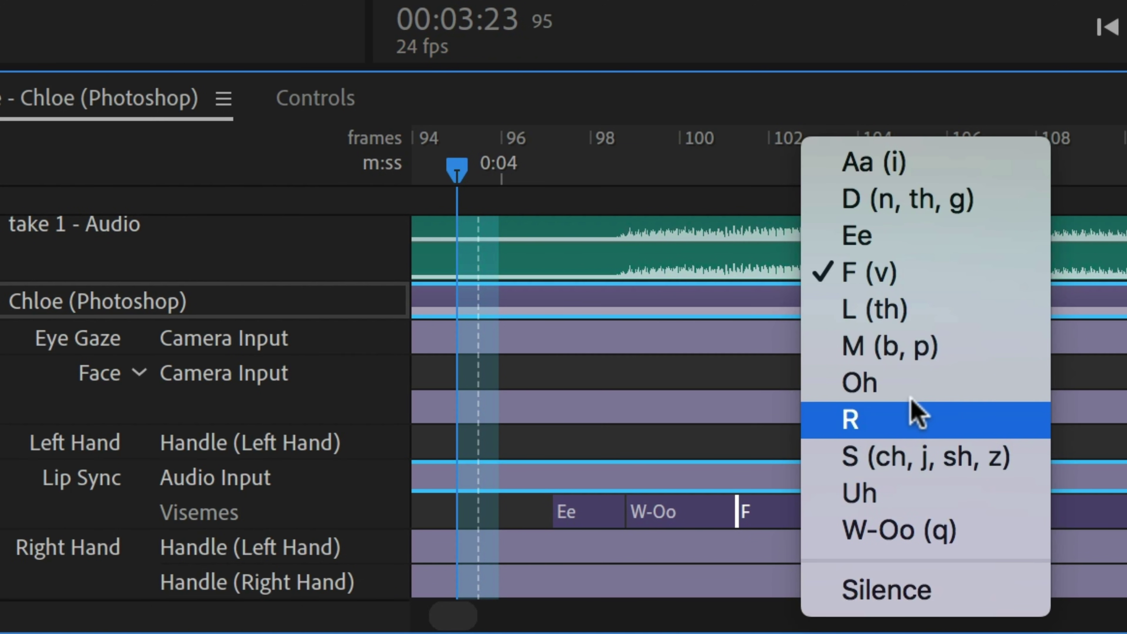
left_click(916, 389)
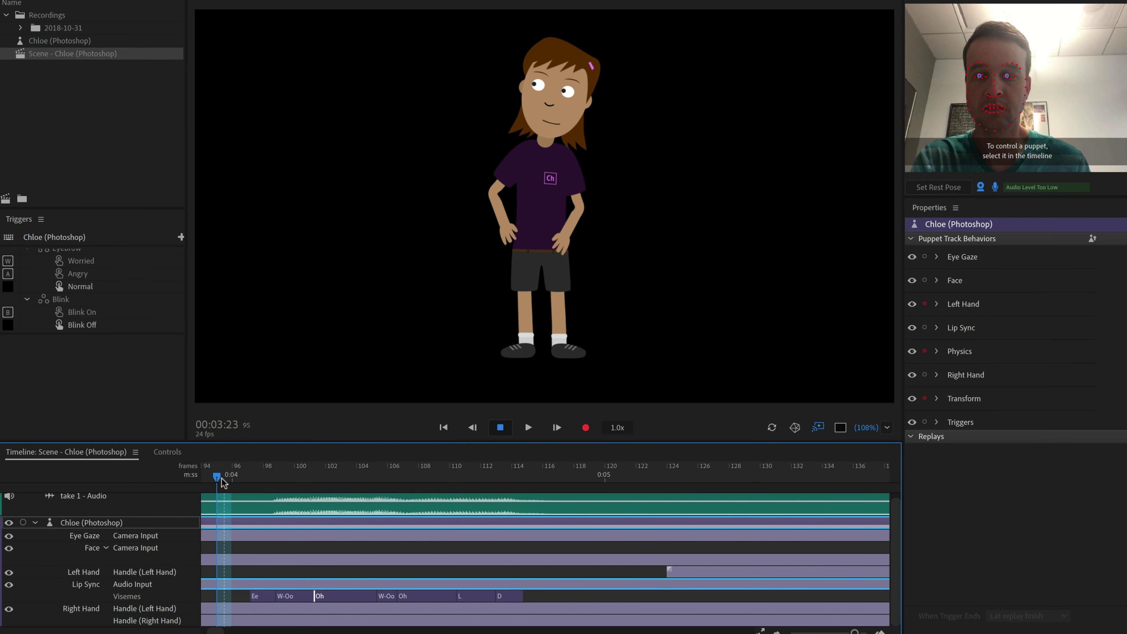
Scrub from frame 96 to check the Oh mouth shape, then start a File Import.
left_click(511, 173)
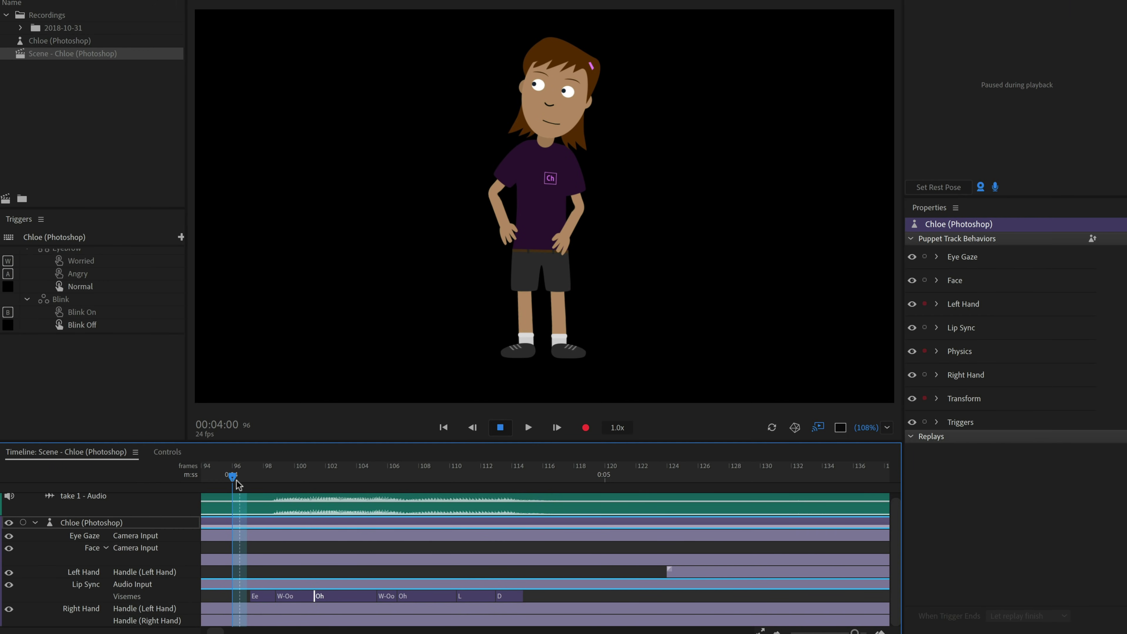
left_click_drag(239, 484, 387, 518)
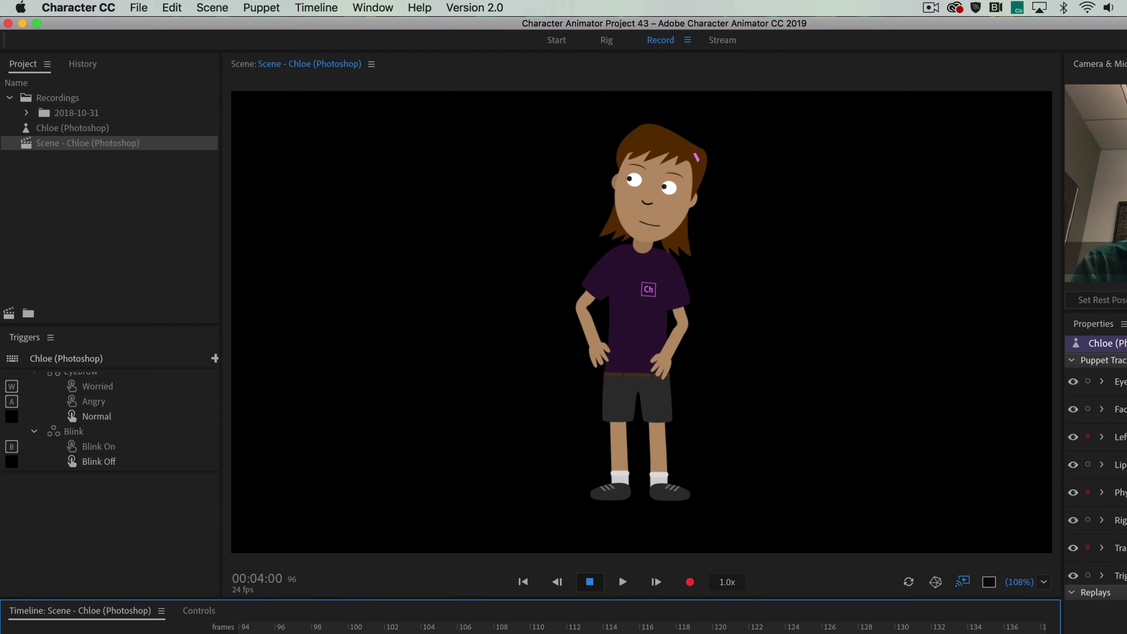
left_click(141, 7)
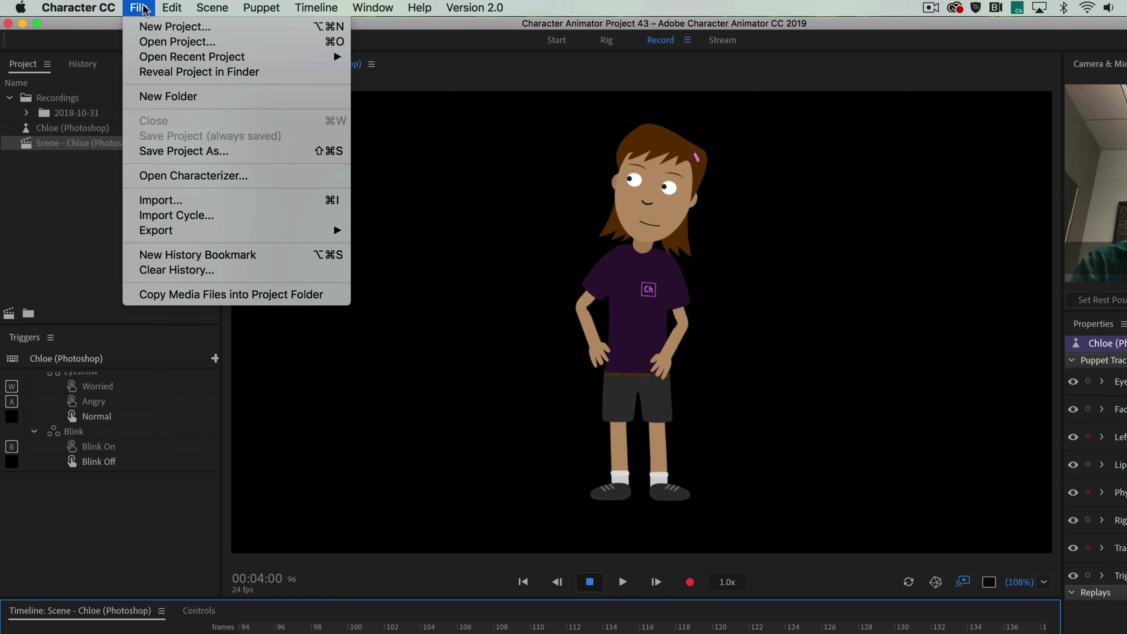
left_click(209, 202)
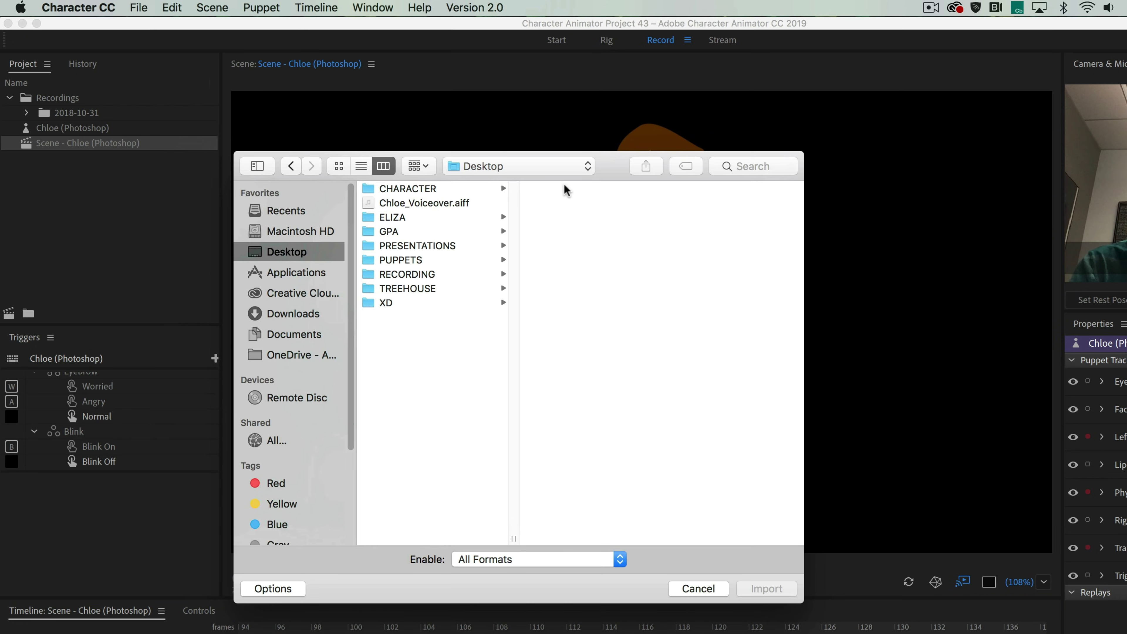
Import Chloe_Voiceover.aiff and add it as an audio track above Chloe in the scene.
left_click(455, 203)
double_click(455, 203)
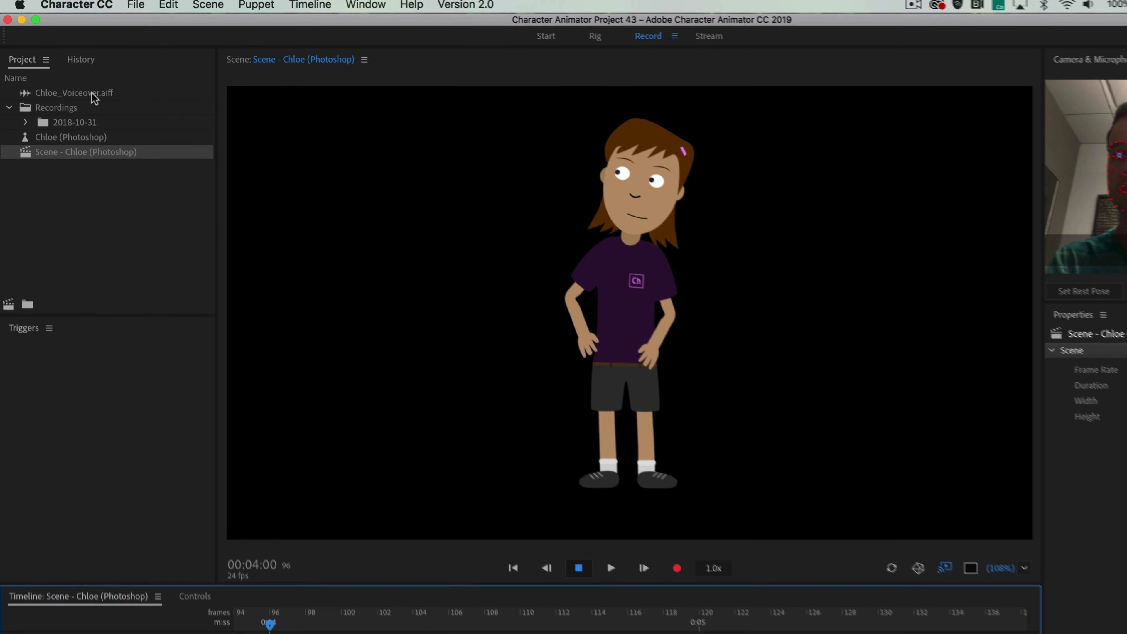
left_click_drag(93, 91, 386, 512)
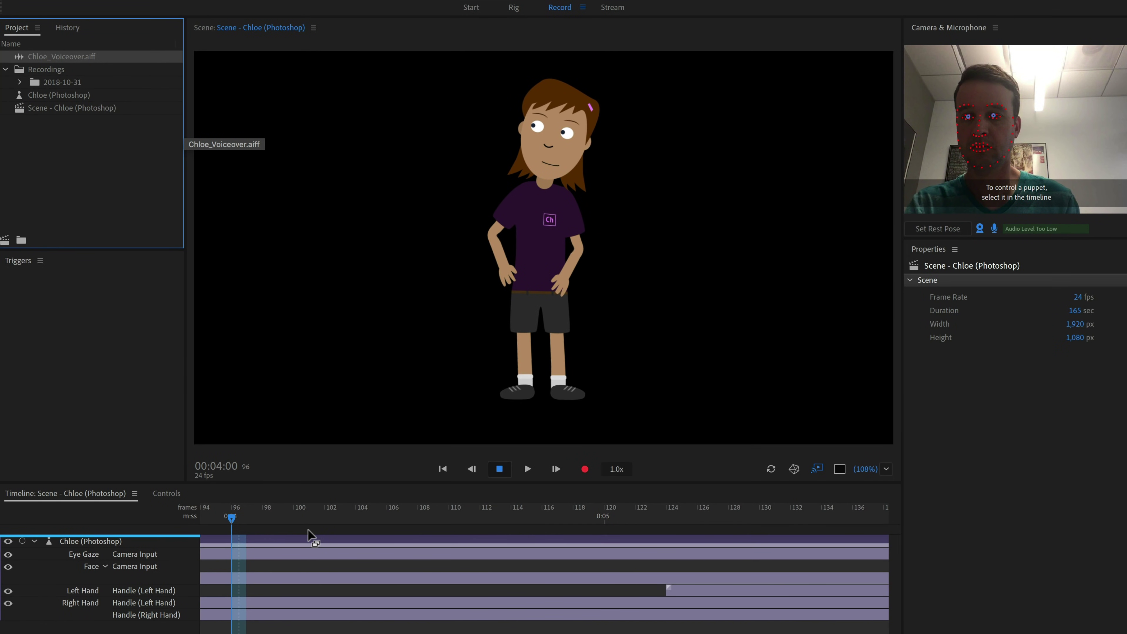
left_click_drag(308, 531, 308, 531)
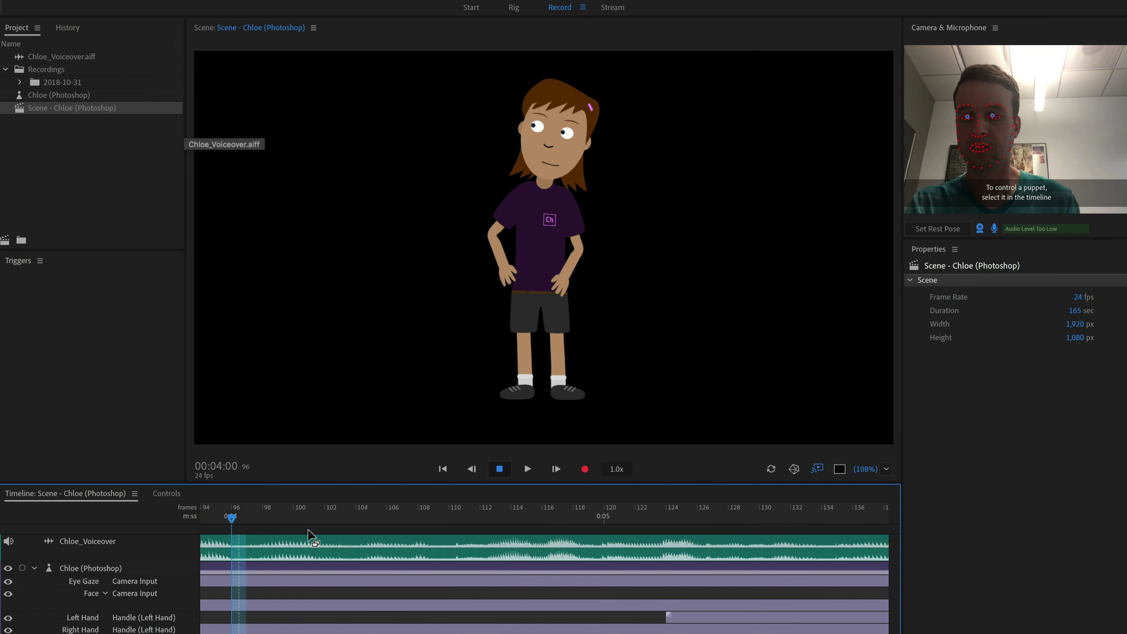
Arm Lip Sync instead of Left Hand on Chloe and compute lip sync from scene audio.
left_click(148, 573)
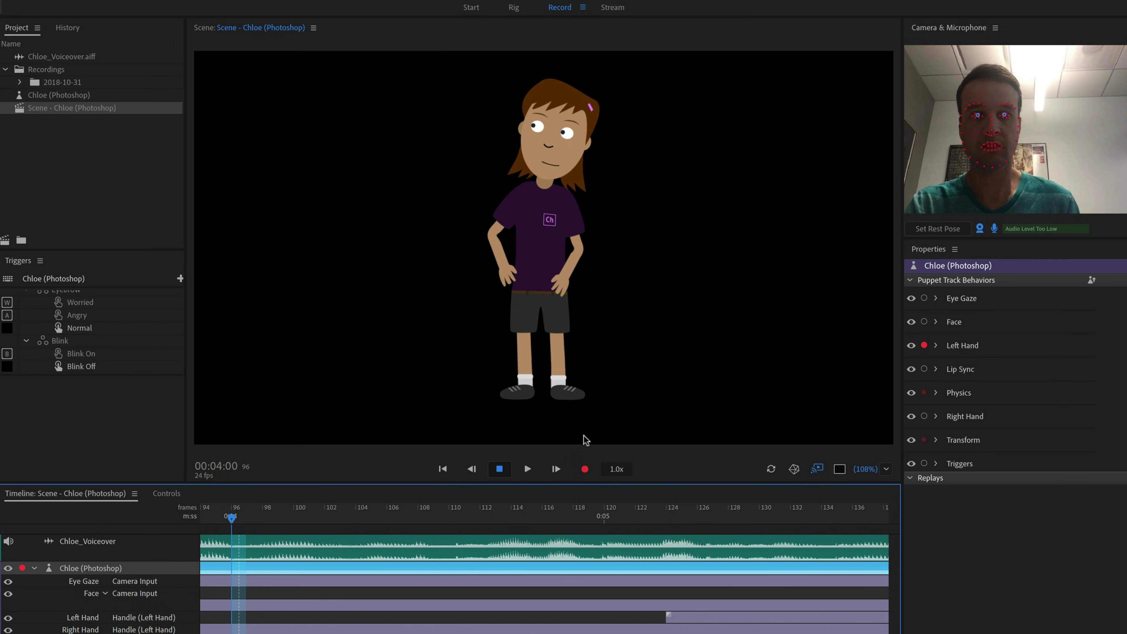
left_click(924, 345)
left_click(924, 369)
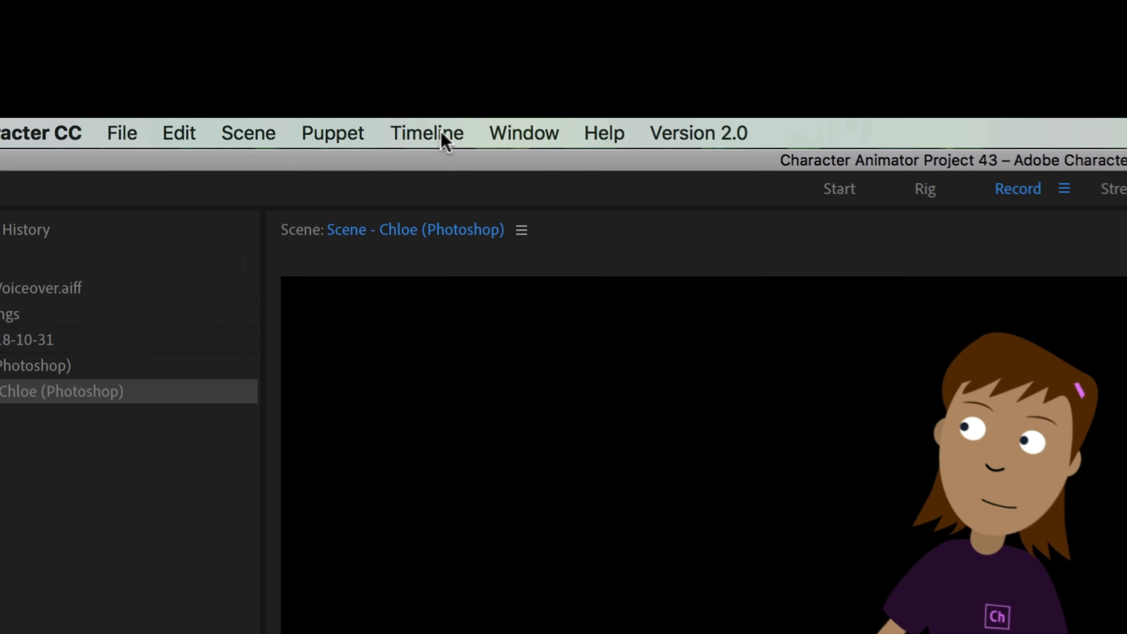
left_click(439, 134)
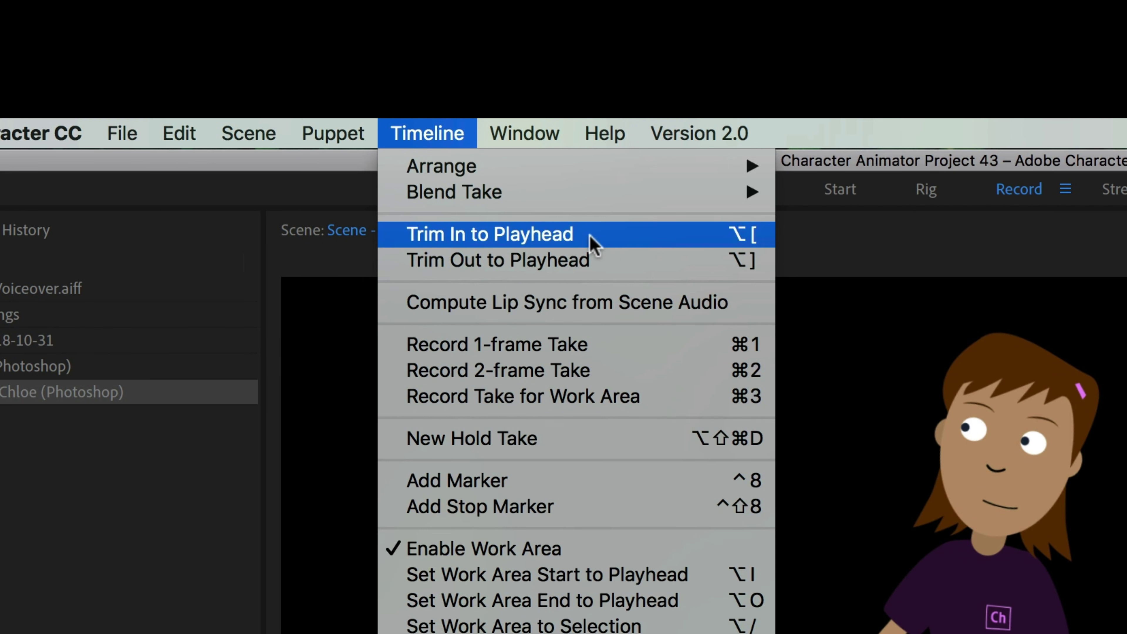
left_click(738, 302)
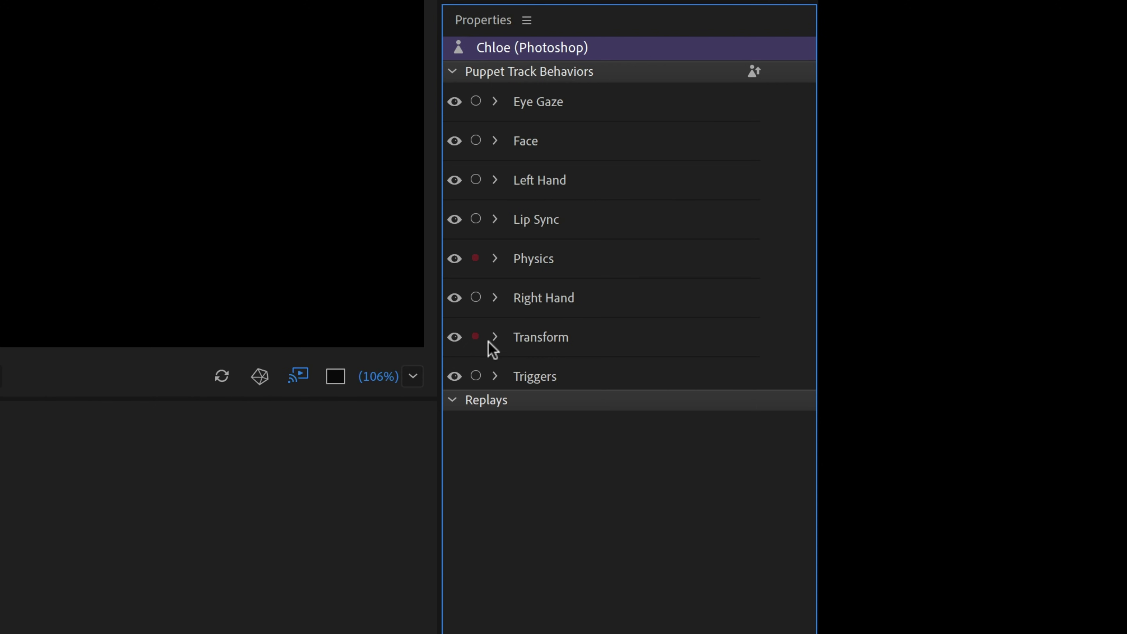
Expand Chloe's Transform behavior to show Position X, Rotation and Scale.
left_click(495, 337)
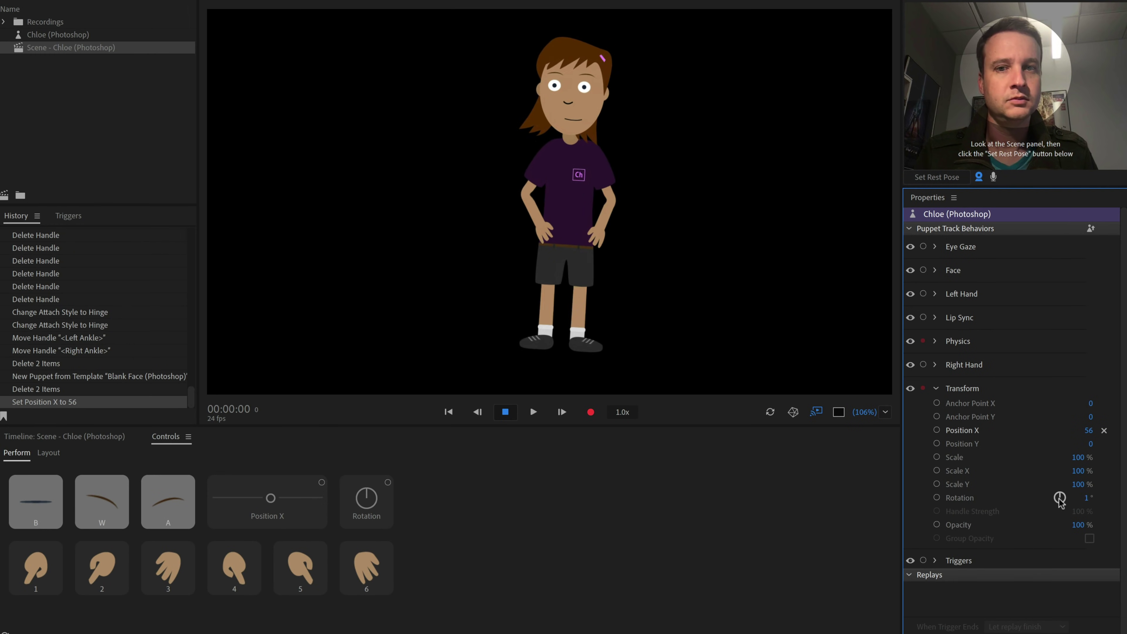
Reset Chloe's rotation to 0° and slide her Position X to the right side.
left_click_drag(703, 519, 690, 520)
mouse_move(286, 511)
left_mouse_down()
mouse_move(255, 510)
mouse_move(266, 509)
left_mouse_up()
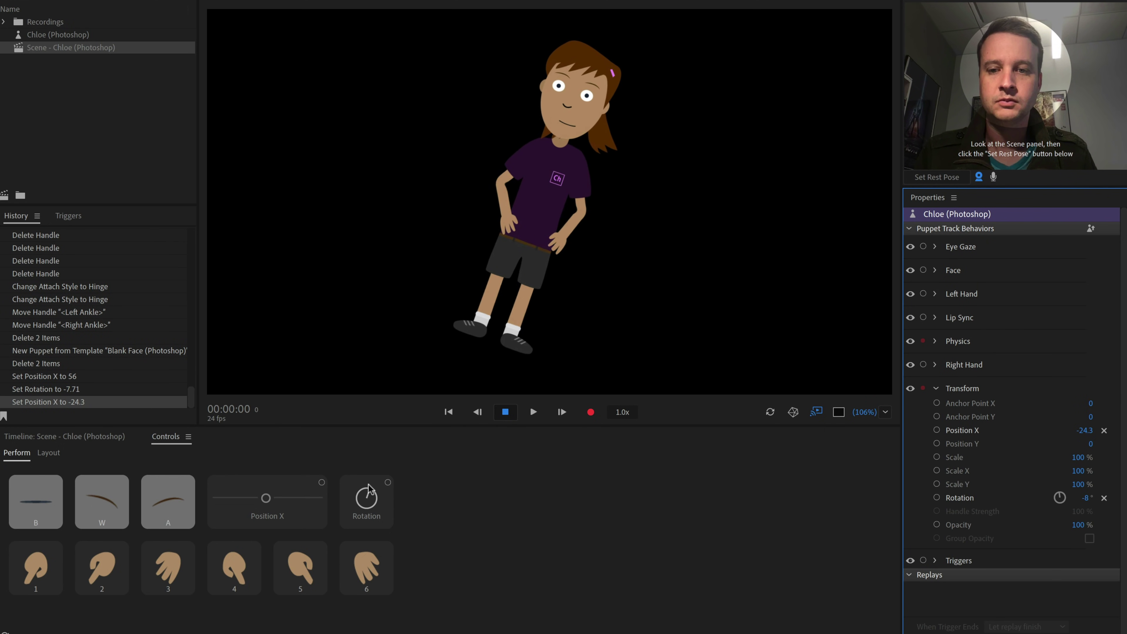
double_click(367, 497)
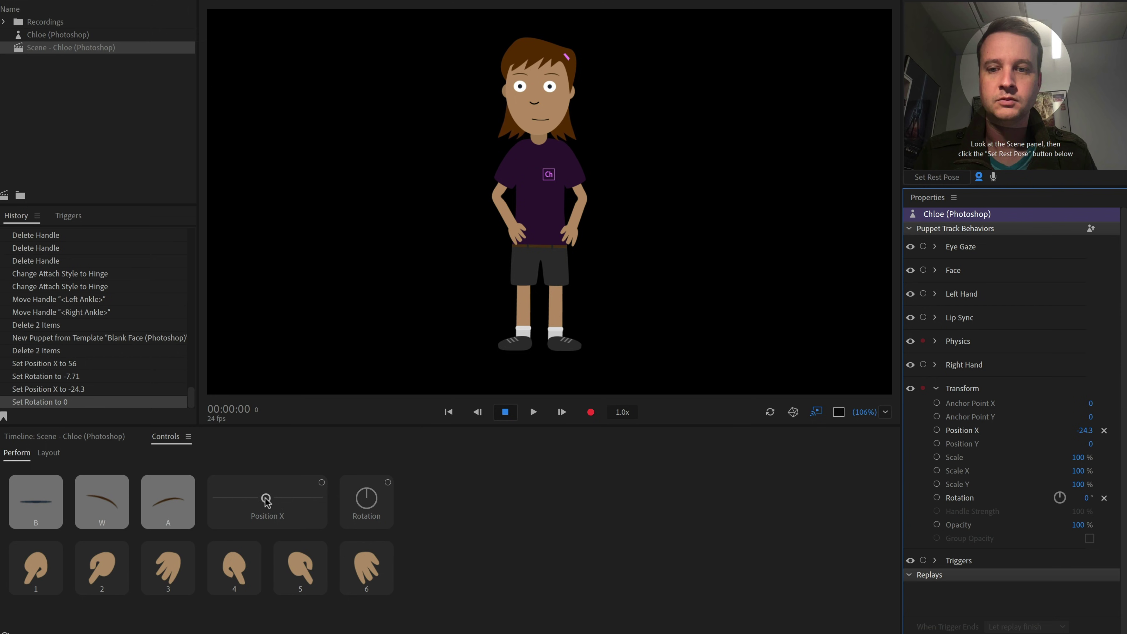
left_click_drag(266, 498, 291, 498)
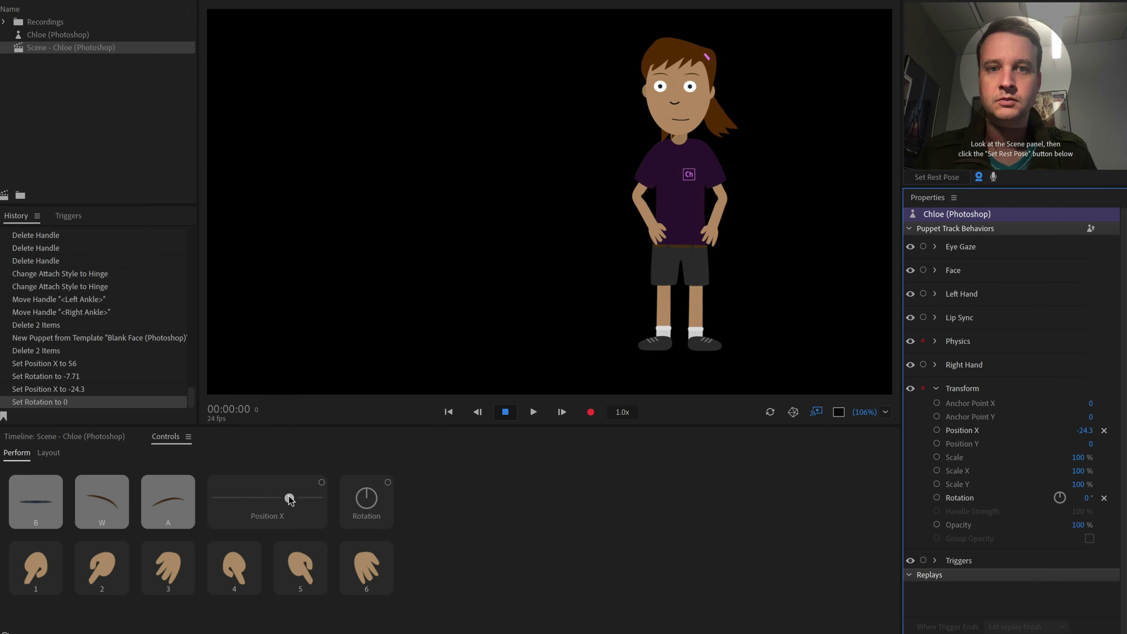
Arm Position X and record a take moving Chloe slightly left.
left_click(659, 510)
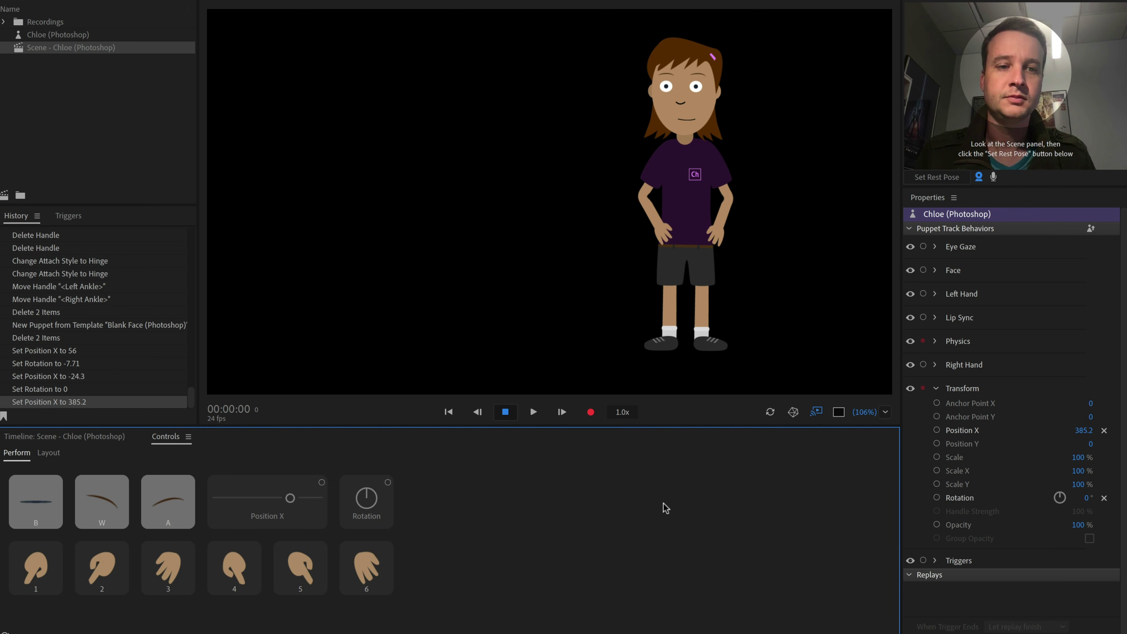
left_click(936, 429)
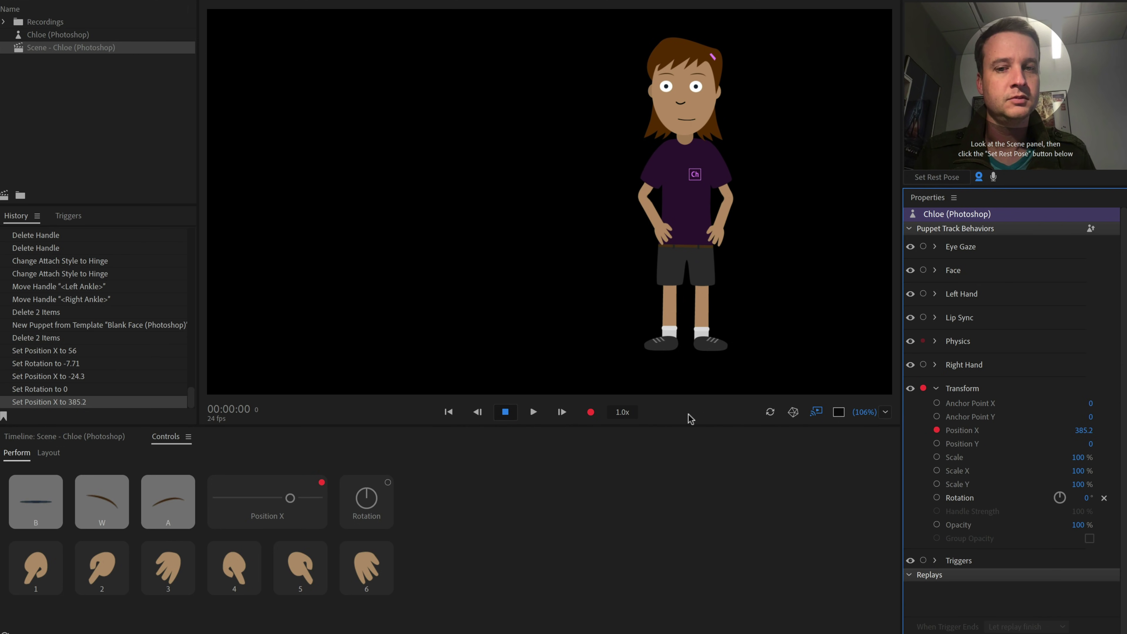
left_click(590, 411)
left_click_drag(1085, 430, 683, 439)
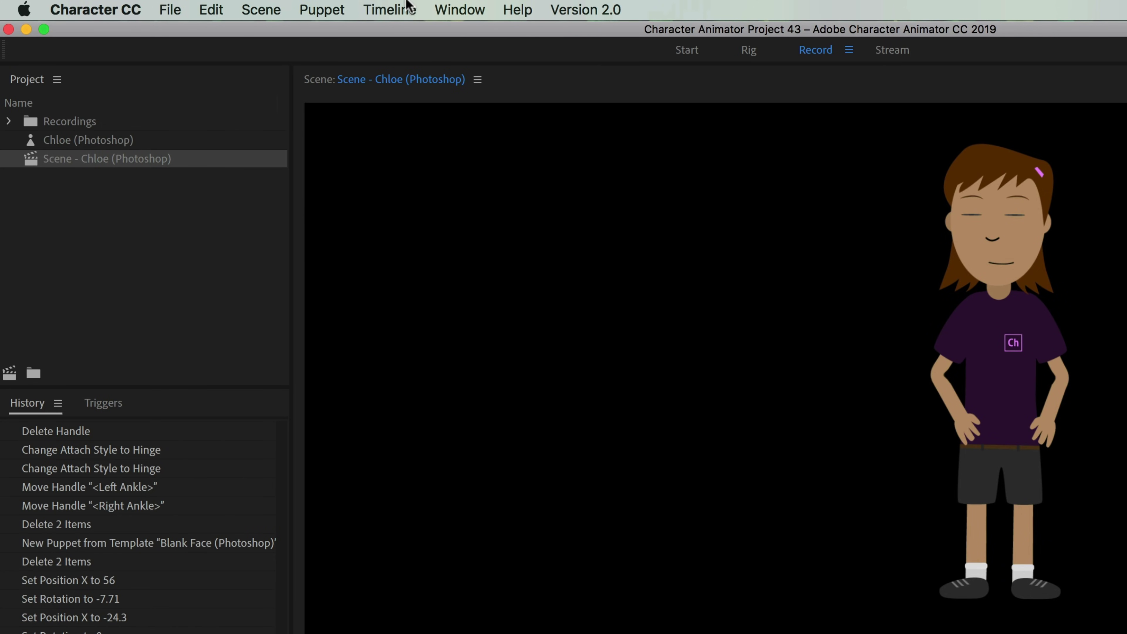
Enable the timeline work area, drag its end handle, and toggle it off and back on.
left_click(408, 5)
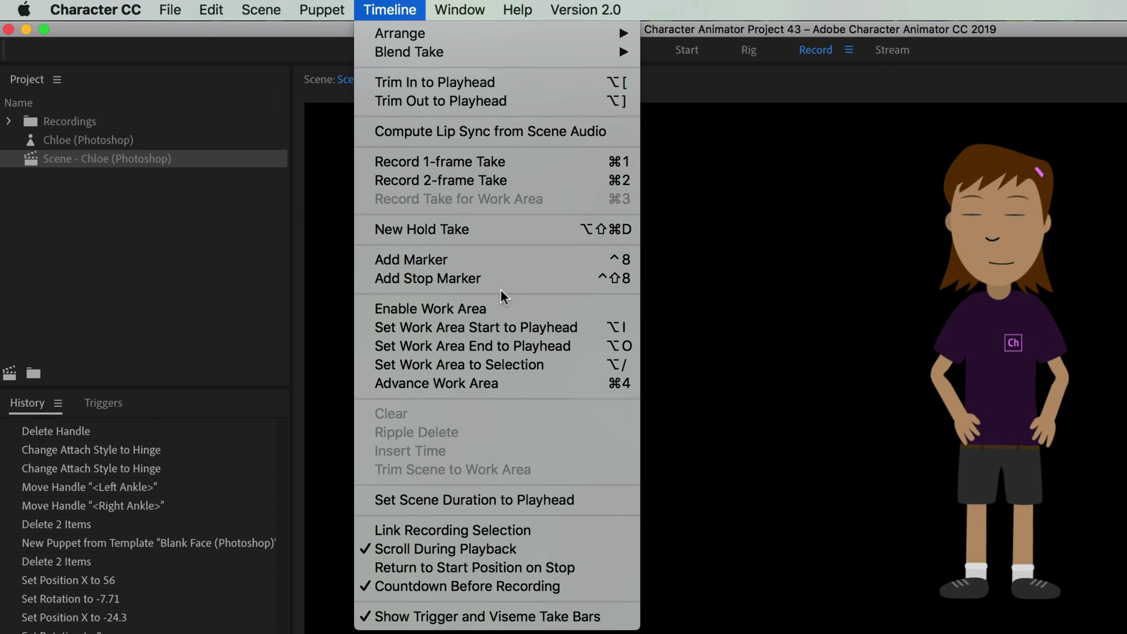
left_click(510, 309)
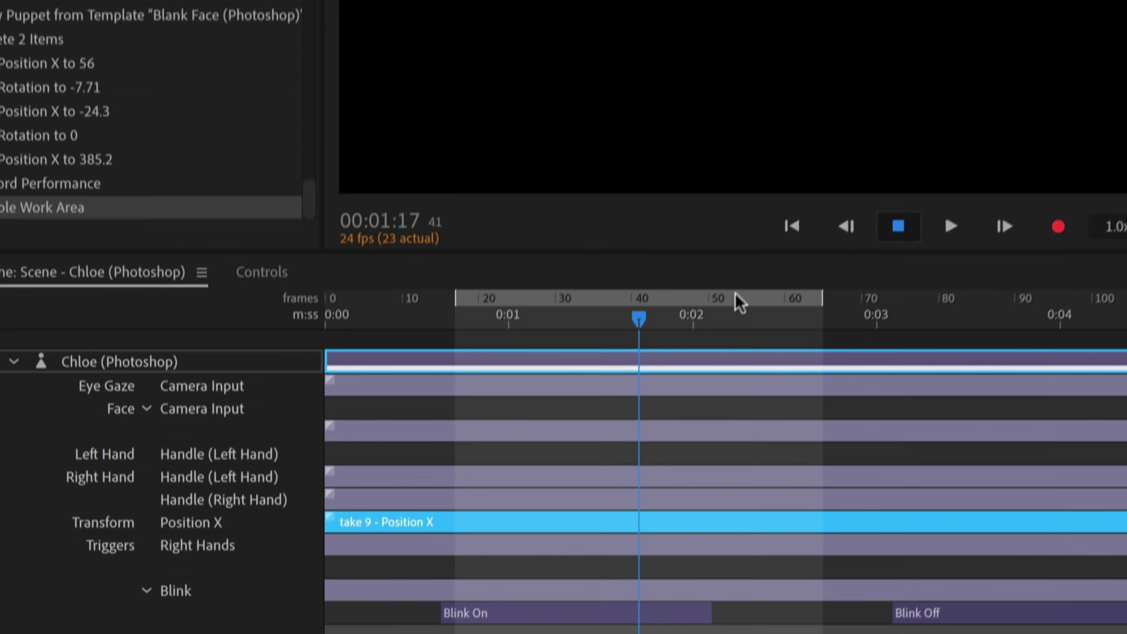
left_click_drag(798, 293, 860, 299)
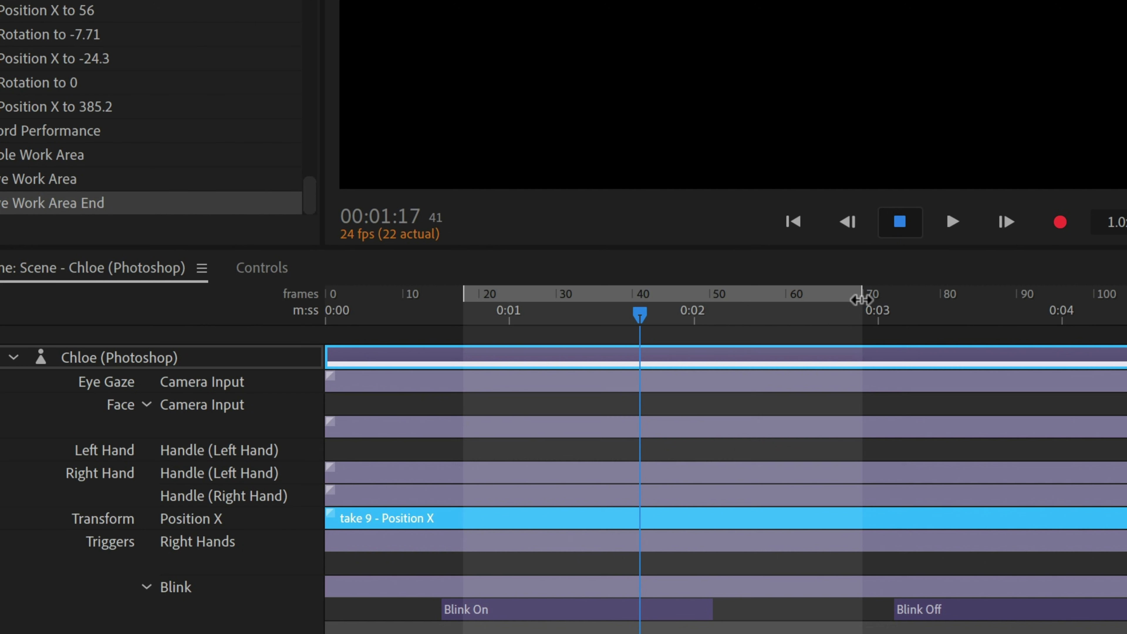
double_click(794, 295)
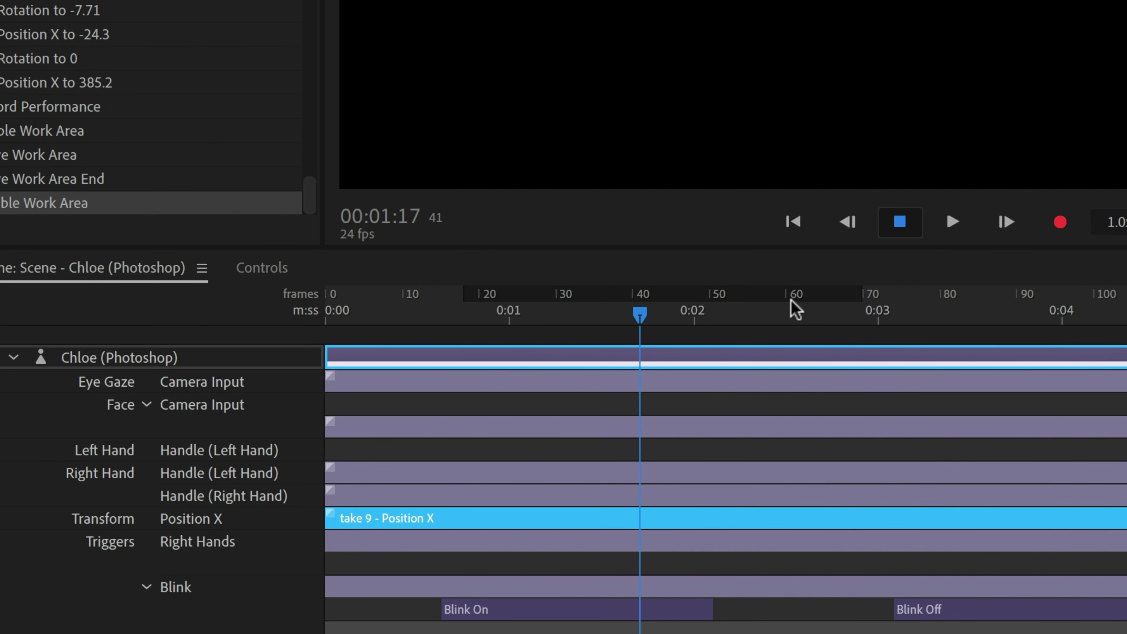
double_click(818, 310)
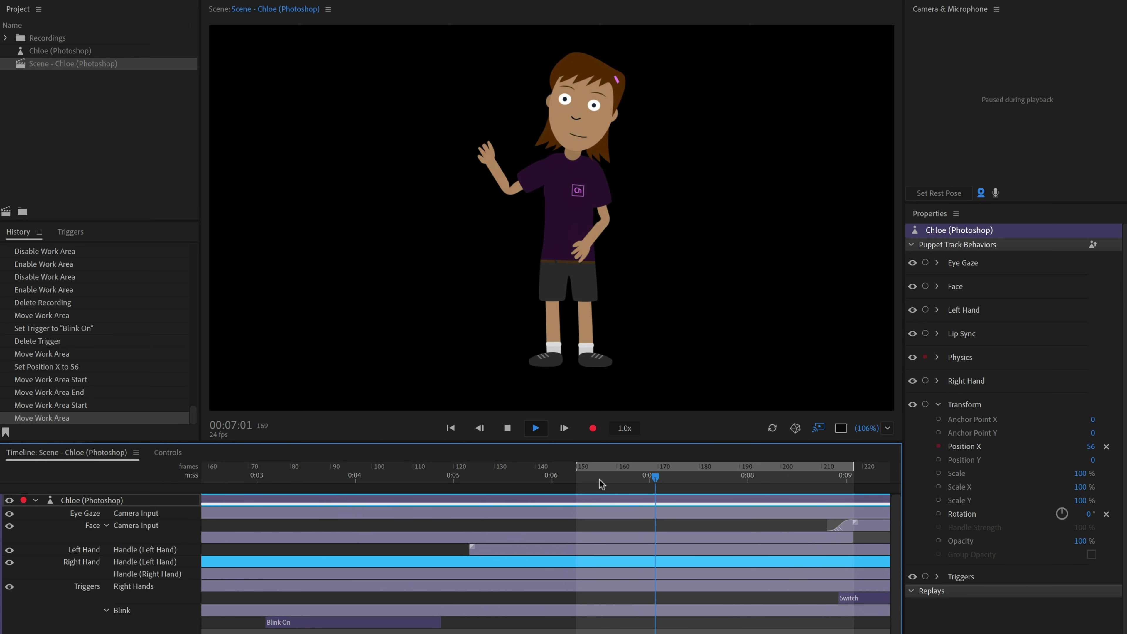
Set playback to 0.5x and recording to 0.25x, then record Chloe raising her hand to wave.
left_click(662, 486)
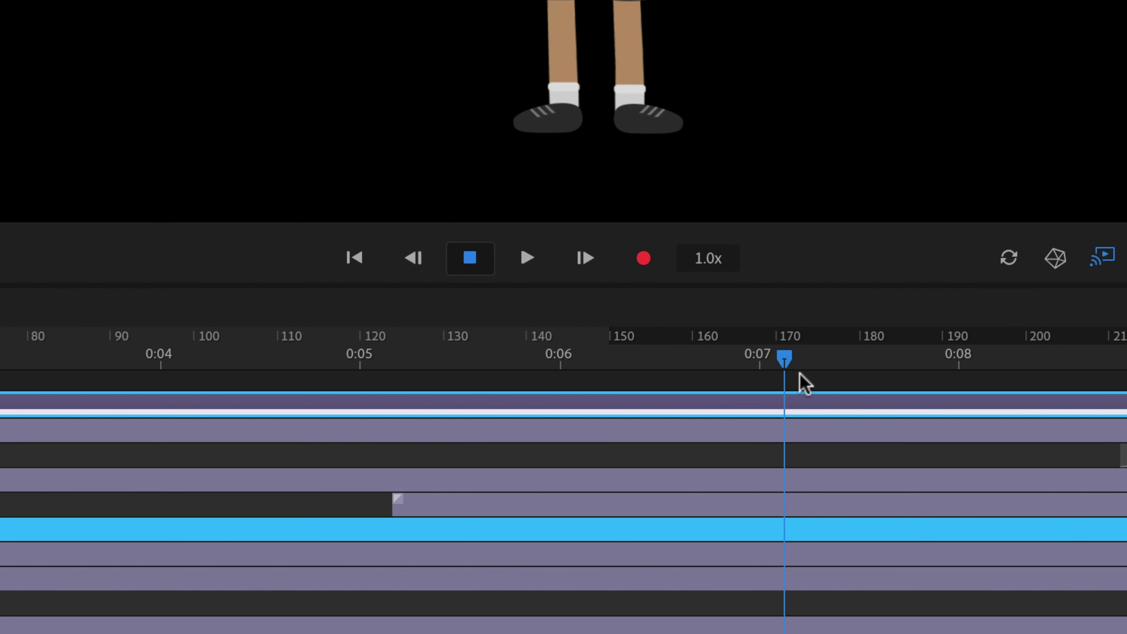
left_click(716, 262)
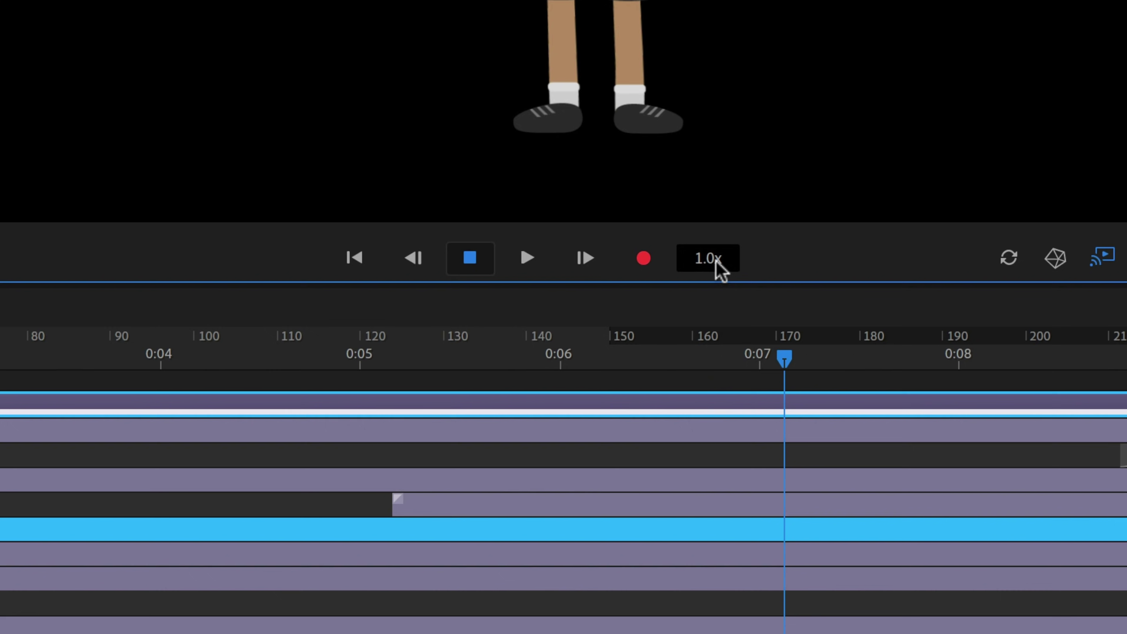
left_click(720, 259)
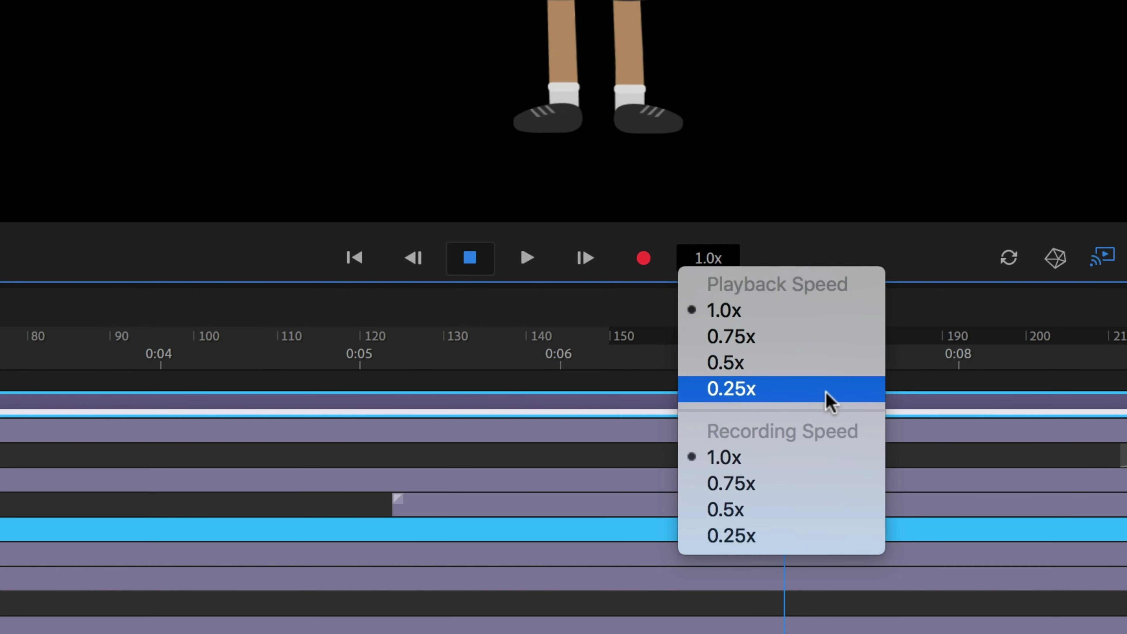
left_click(837, 362)
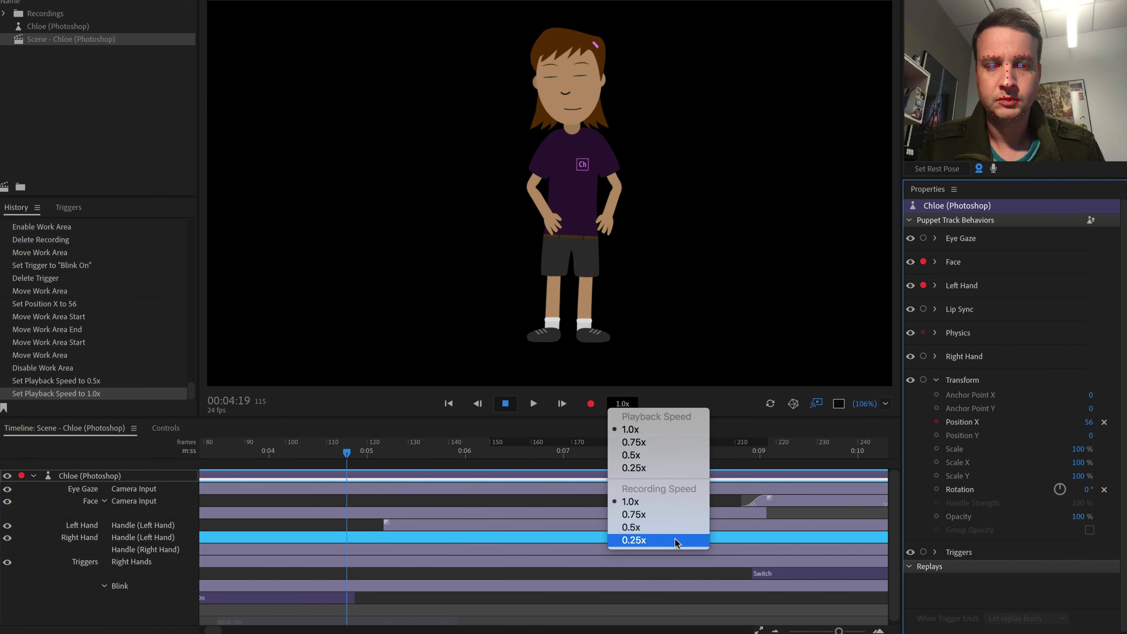
left_click(674, 538)
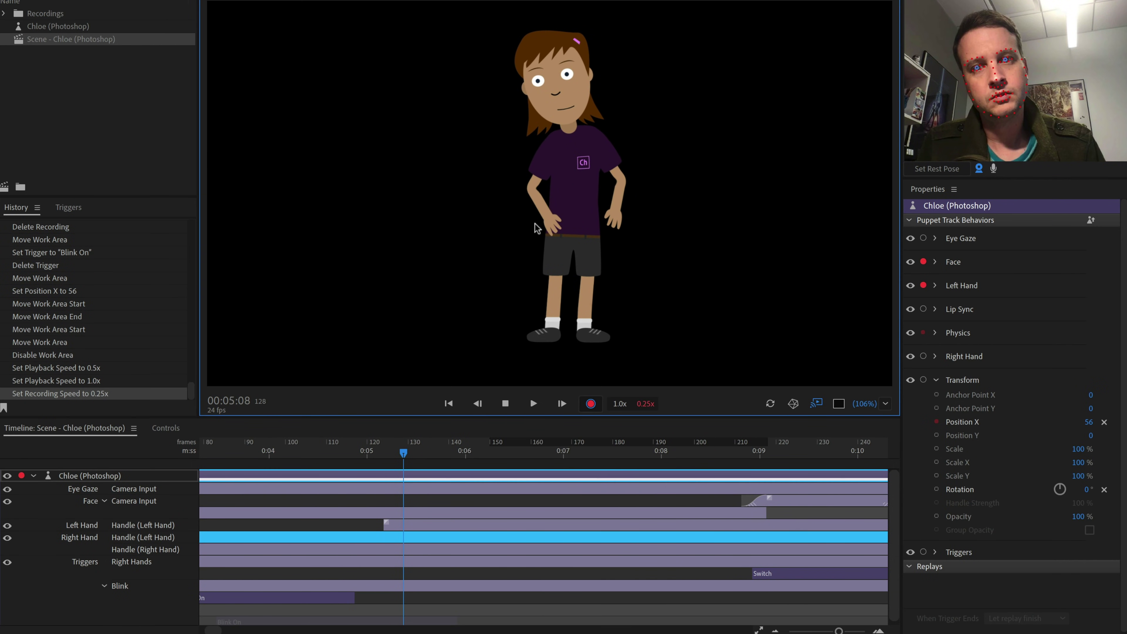
mouse_move(555, 231)
left_mouse_down()
mouse_move(450, 191)
mouse_move(446, 150)
mouse_move(498, 95)
left_mouse_up()
key("space")
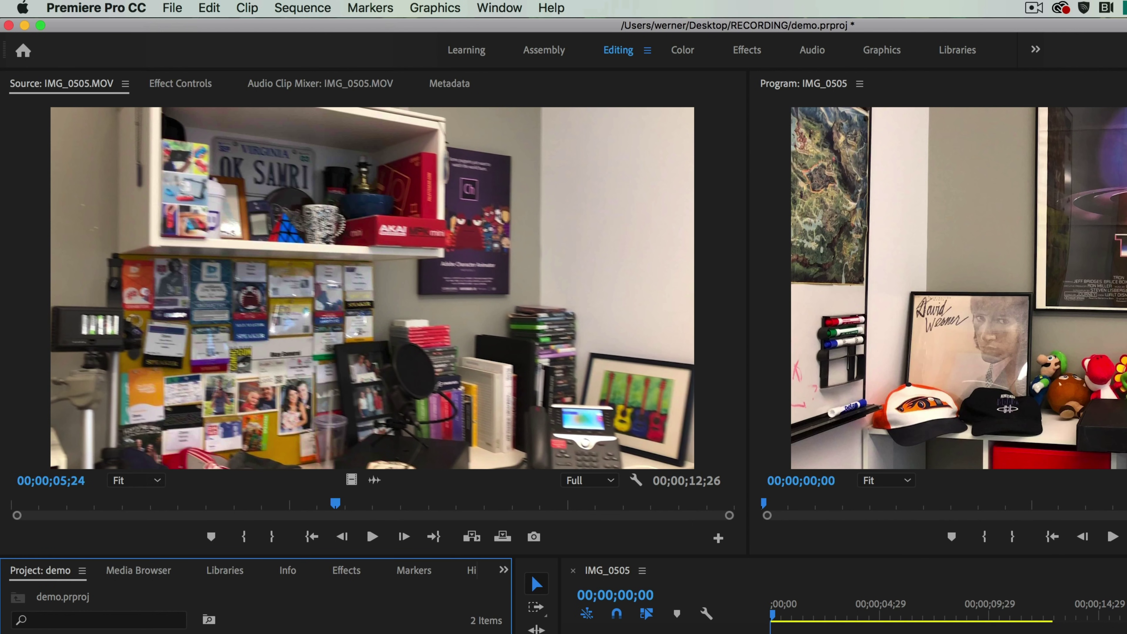
Import the Scene - Chloe (Photoshop) scene from the Character Animator project file.
left_click(182, 8)
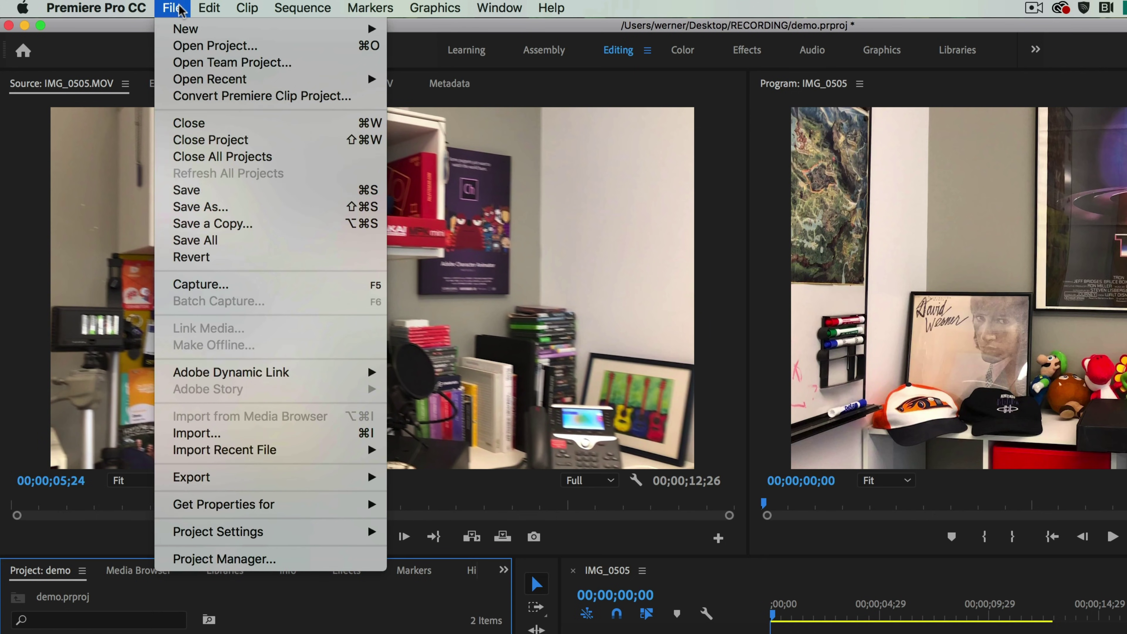
left_click(235, 434)
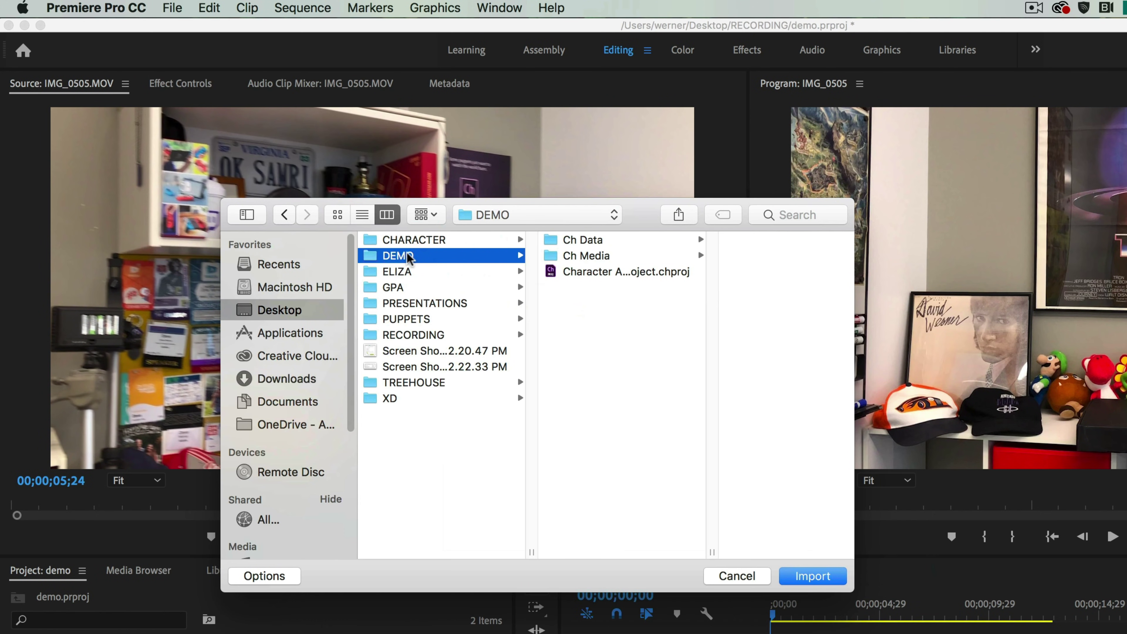
left_click(608, 272)
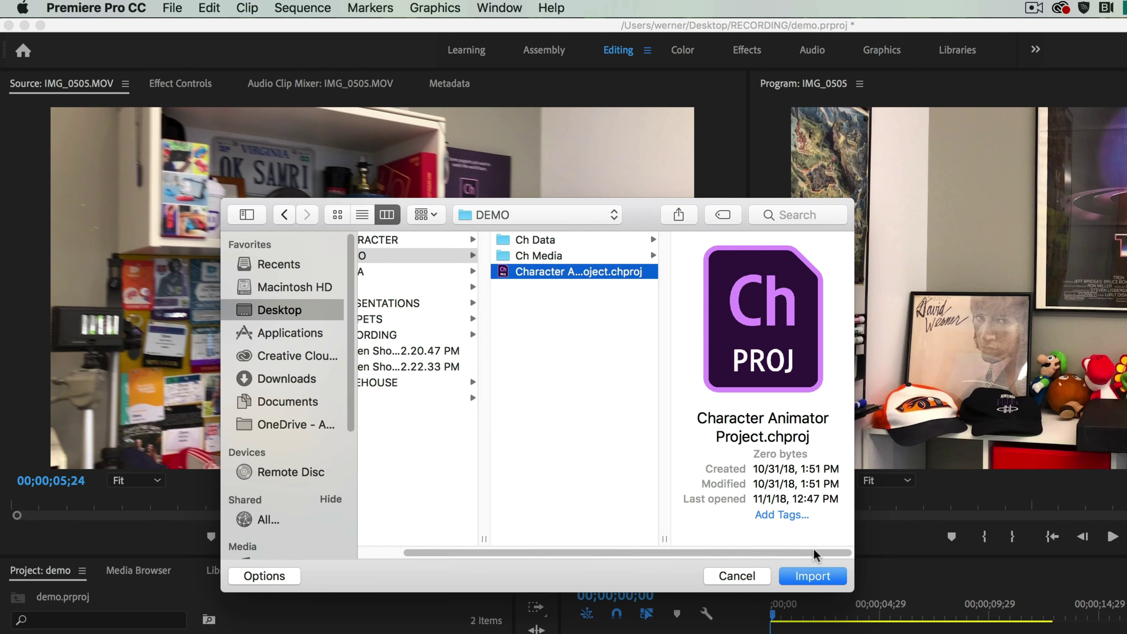
left_click(812, 575)
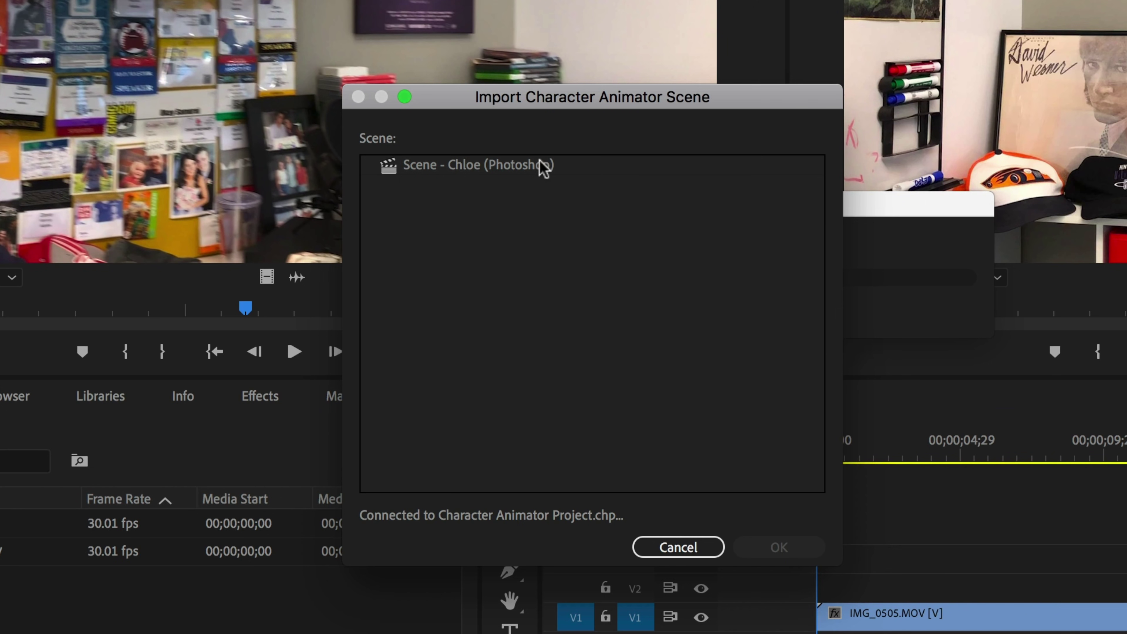
left_click(525, 168)
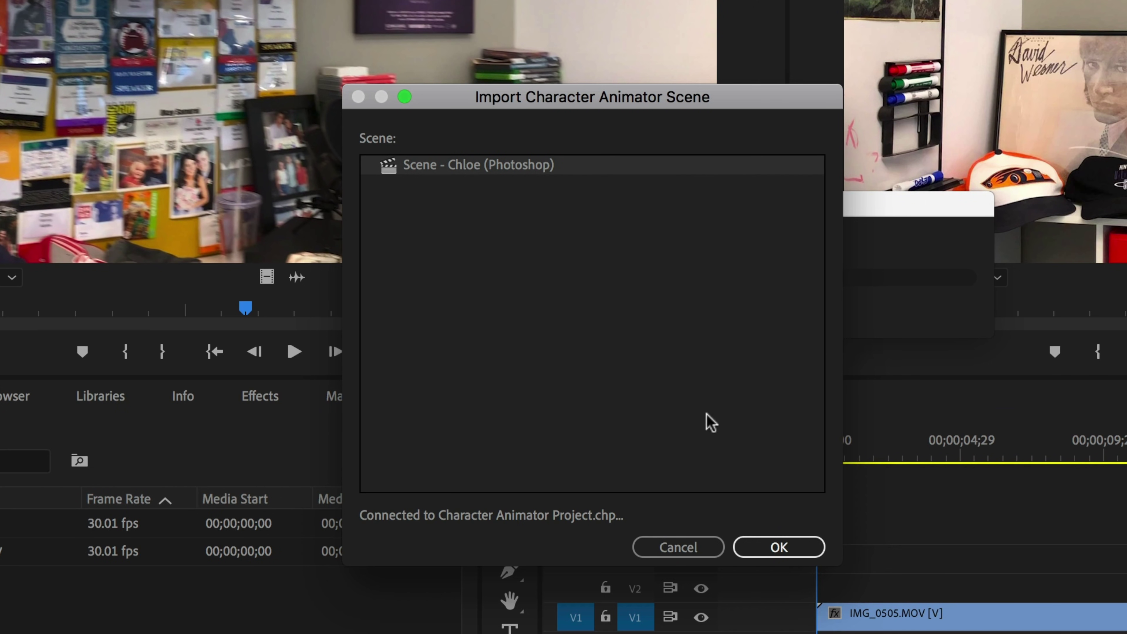
left_click(807, 558)
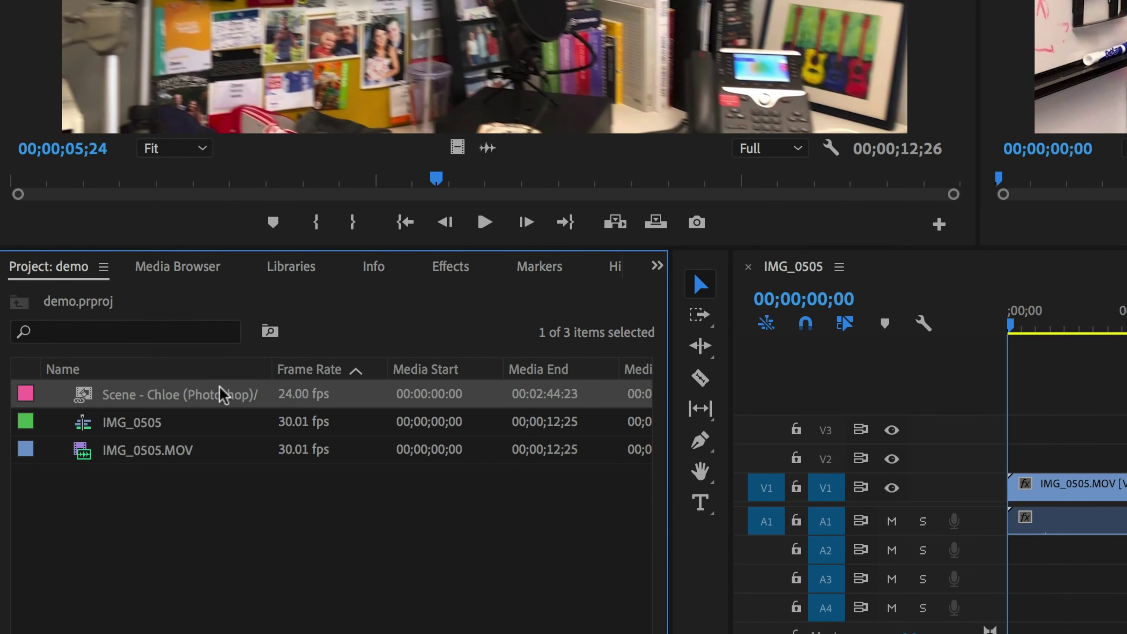
Place the Chloe scene above the office footage on V3 and scale it to 170%.
double_click(168, 395)
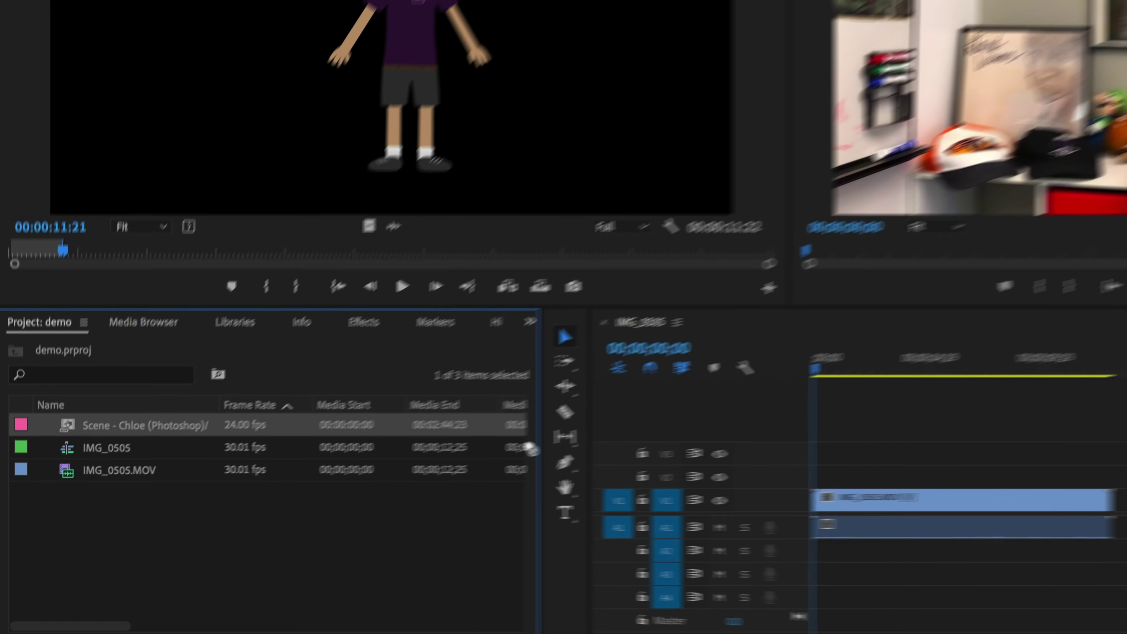
left_click_drag(168, 398, 1016, 428)
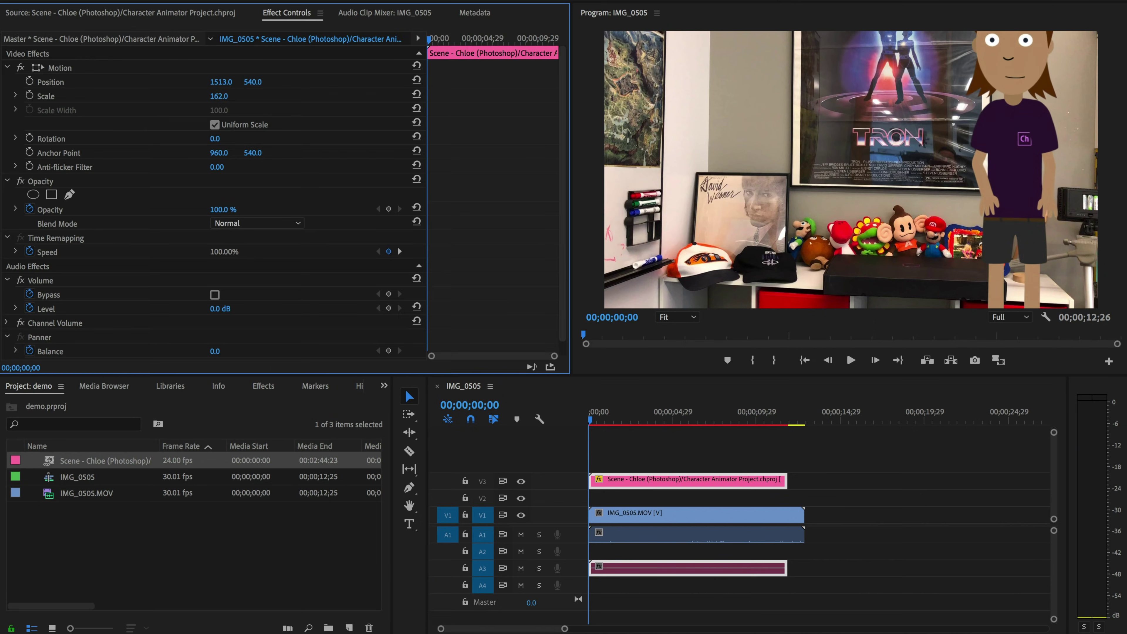
left_click_drag(220, 96, 462, 84)
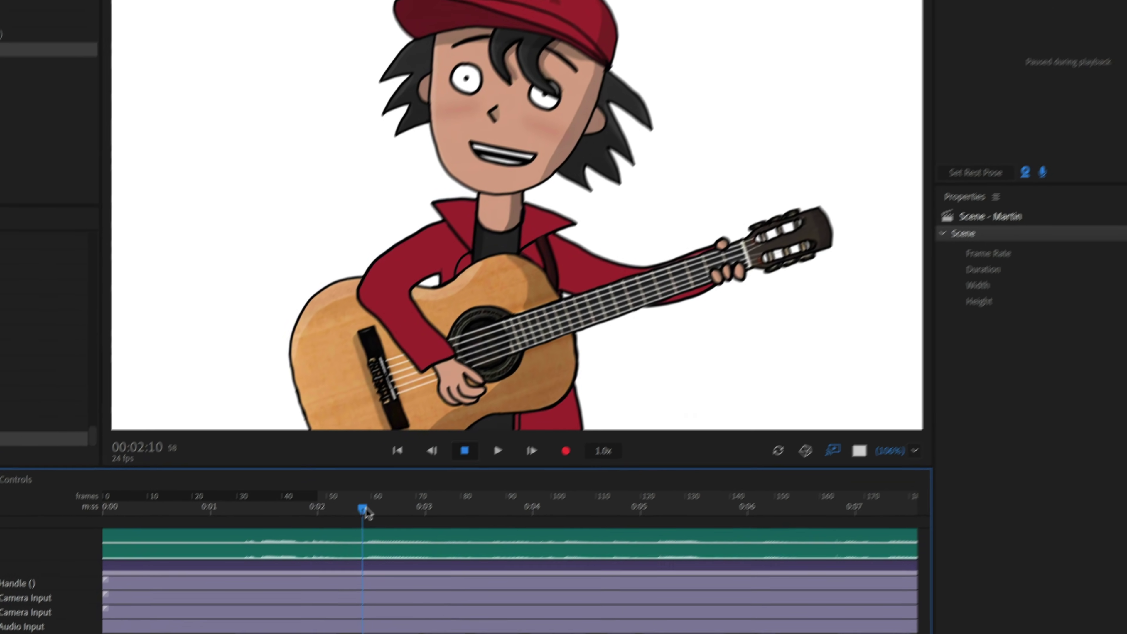
Scrub Martin's performance and drag the Face take's blend handles so it fades in and out.
left_click_drag(365, 511, 470, 528)
left_click_drag(524, 478, 457, 478)
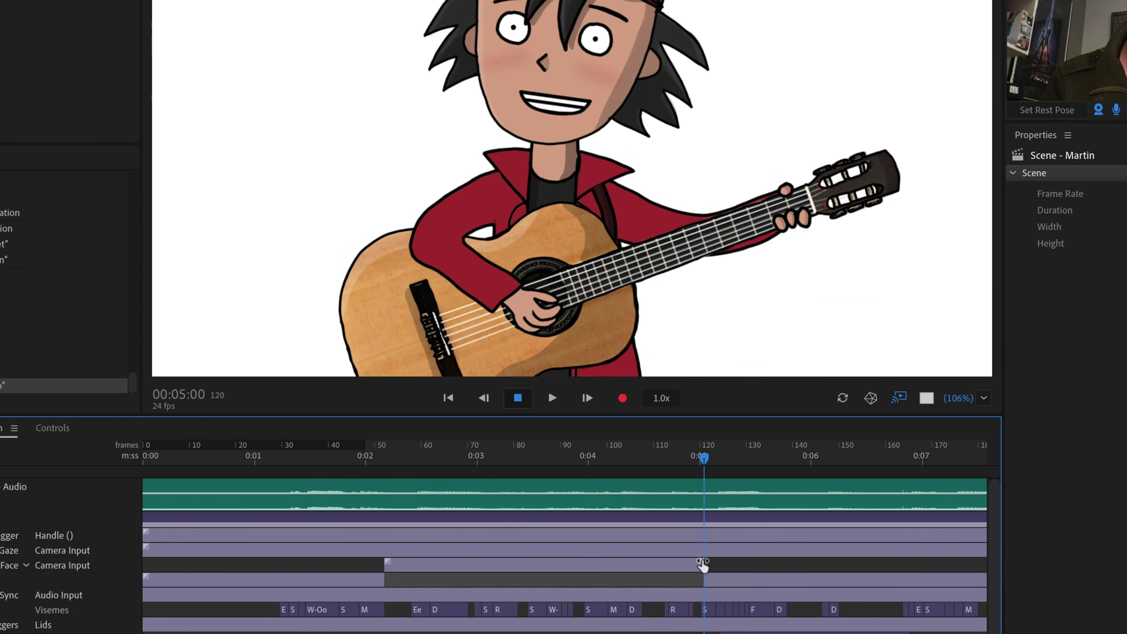
left_click_drag(703, 564, 608, 562)
left_click_drag(385, 563, 501, 561)
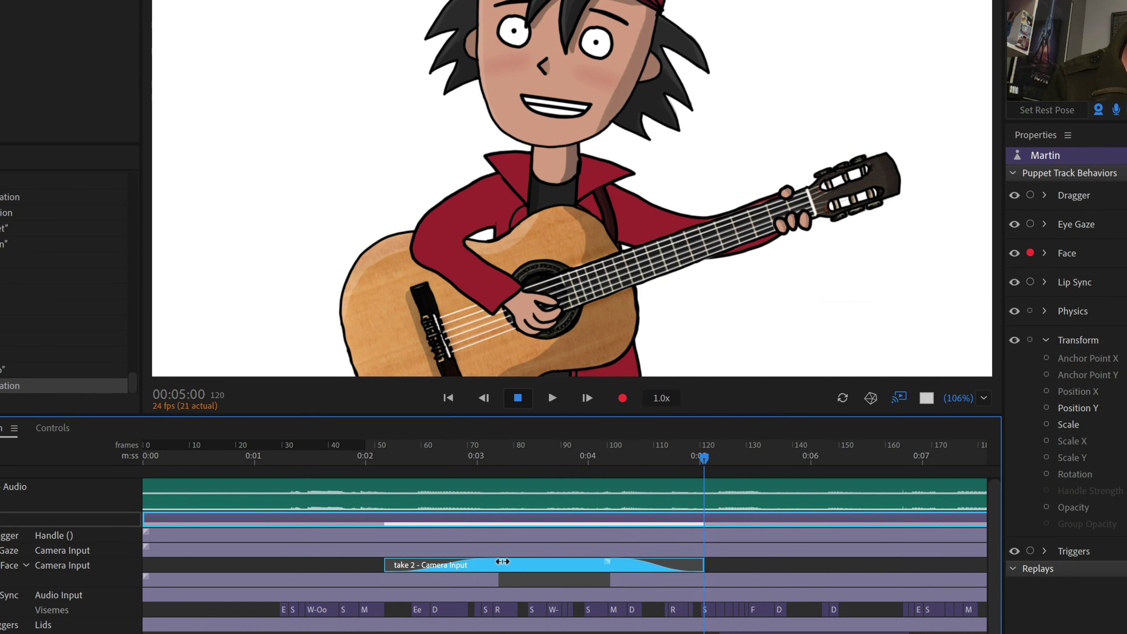